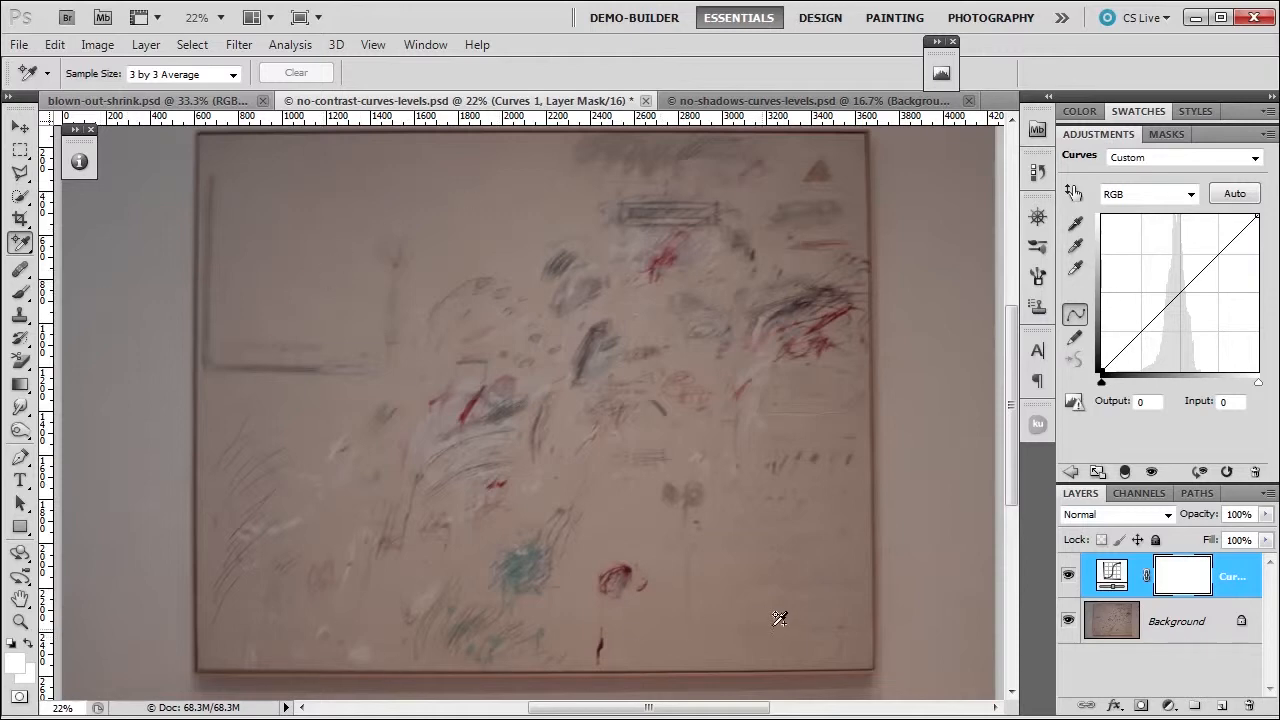
- Examine the image's colour histogram with its red, green and blue channels and check the Info panel
click(941, 73)
drag(819, 60, 1108, 42)
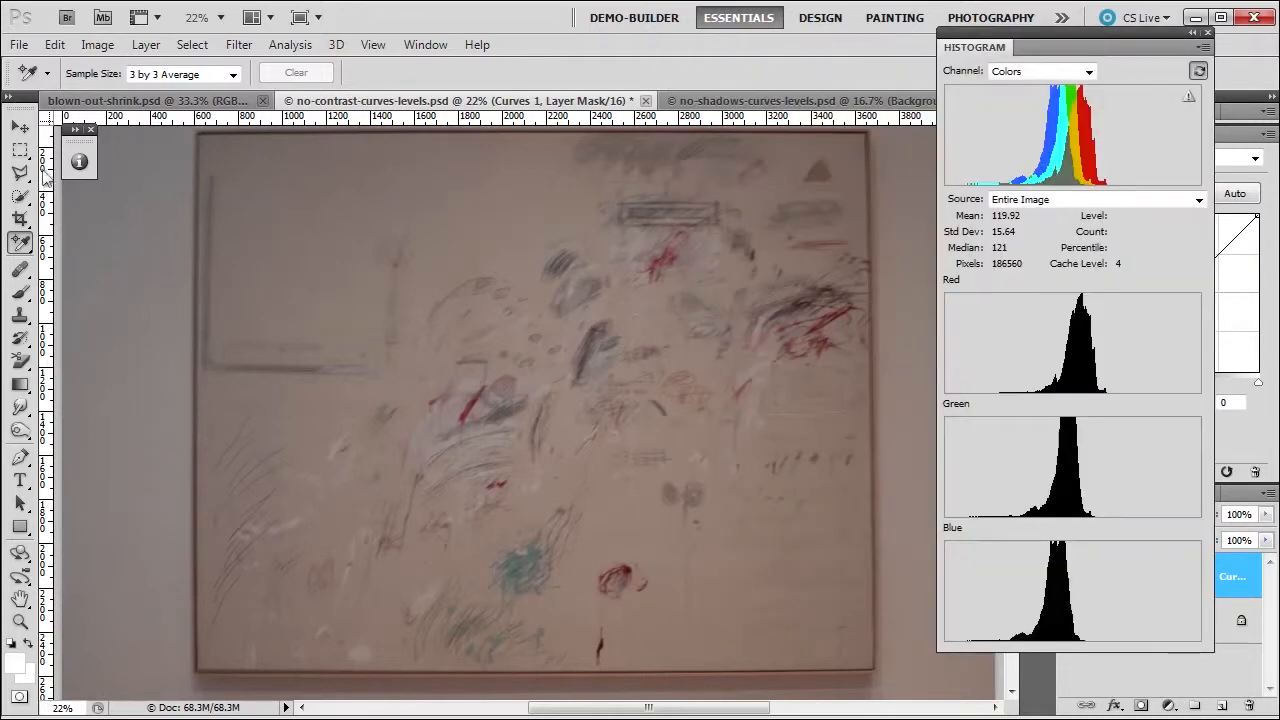
click(80, 163)
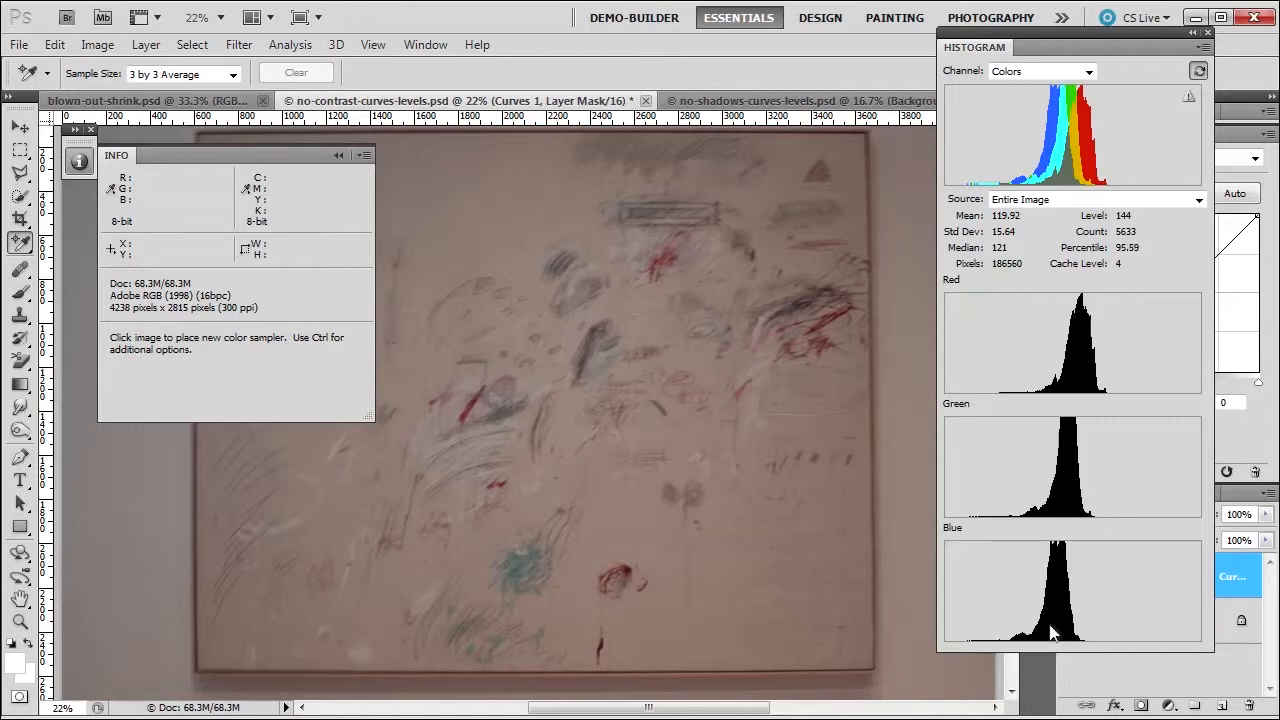
double_click(1030, 31)
click(80, 160)
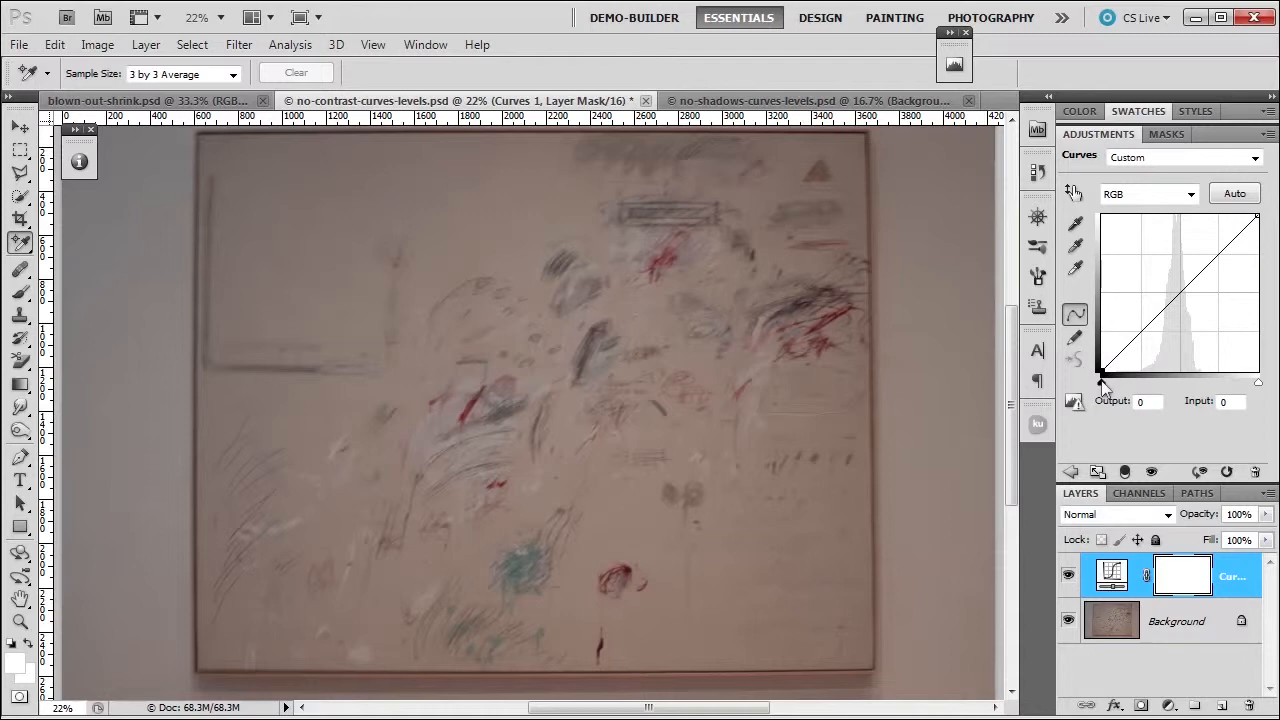
- Locate the darkest area with the RGB curve's black point, place colour sampler 1 there, and return the black input to 0
drag(1101, 382, 1147, 388)
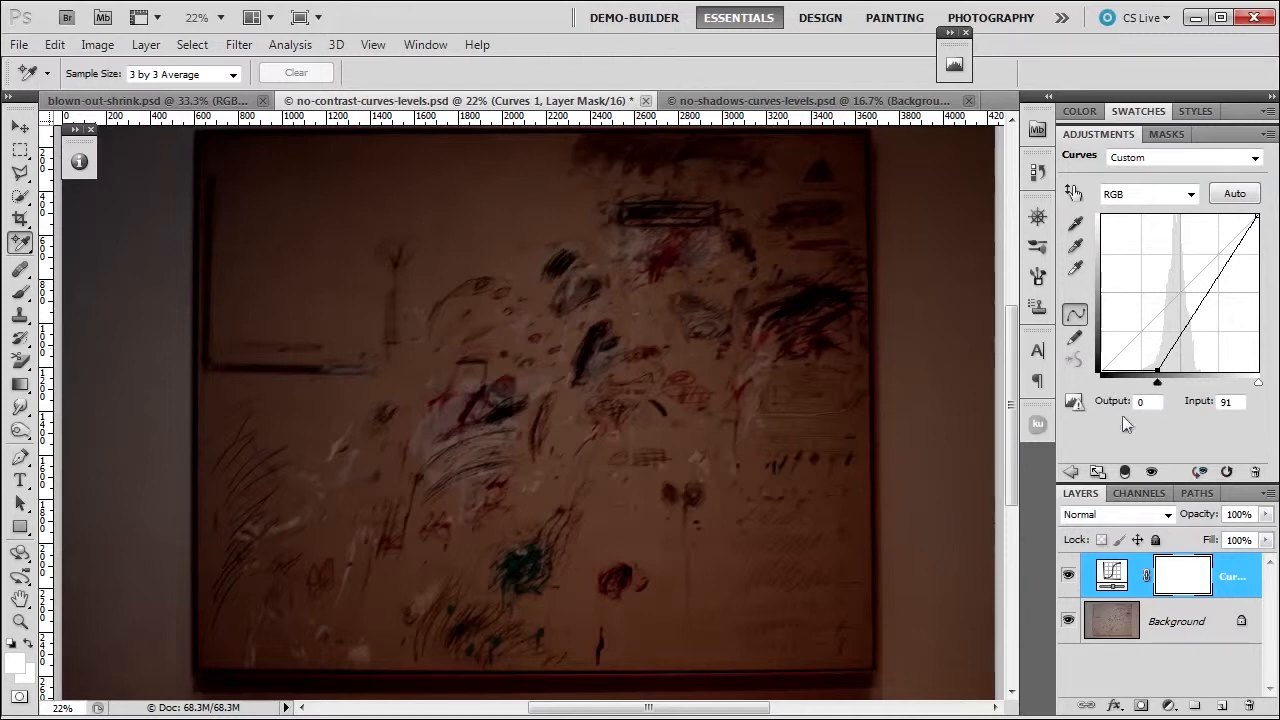
drag(1200, 476, 1200, 476)
click(760, 309)
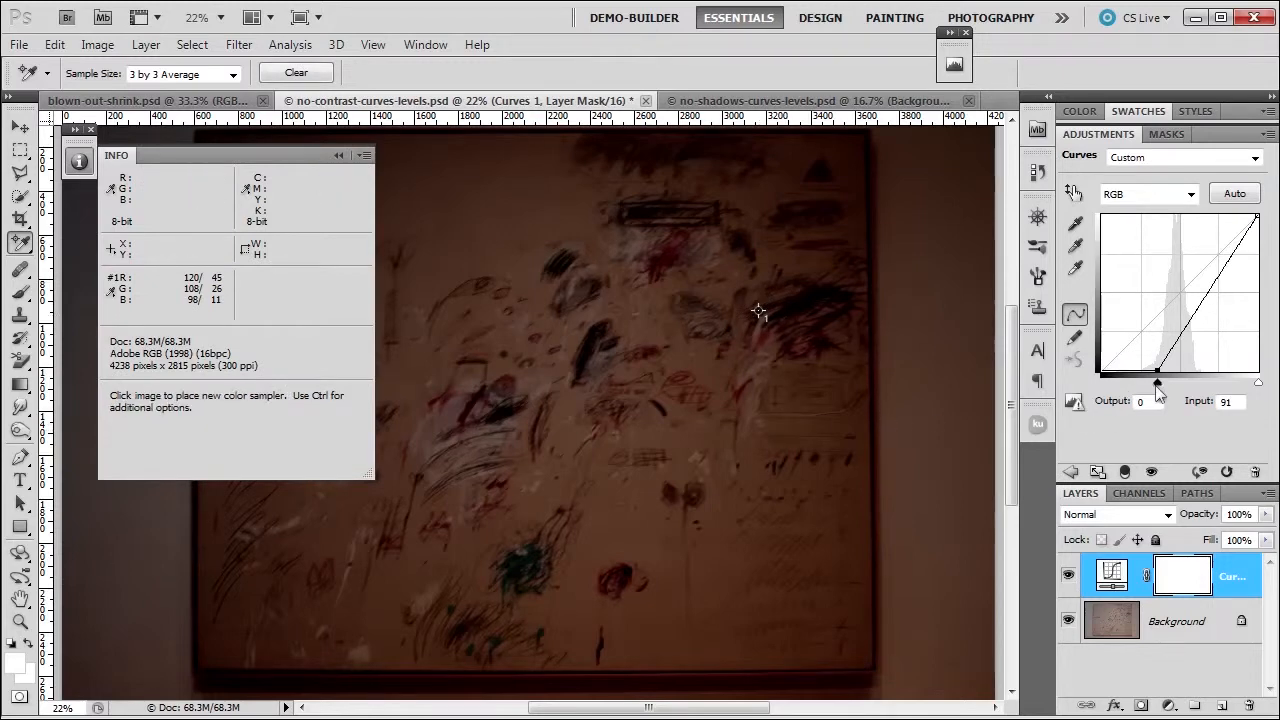
drag(1157, 386, 1101, 385)
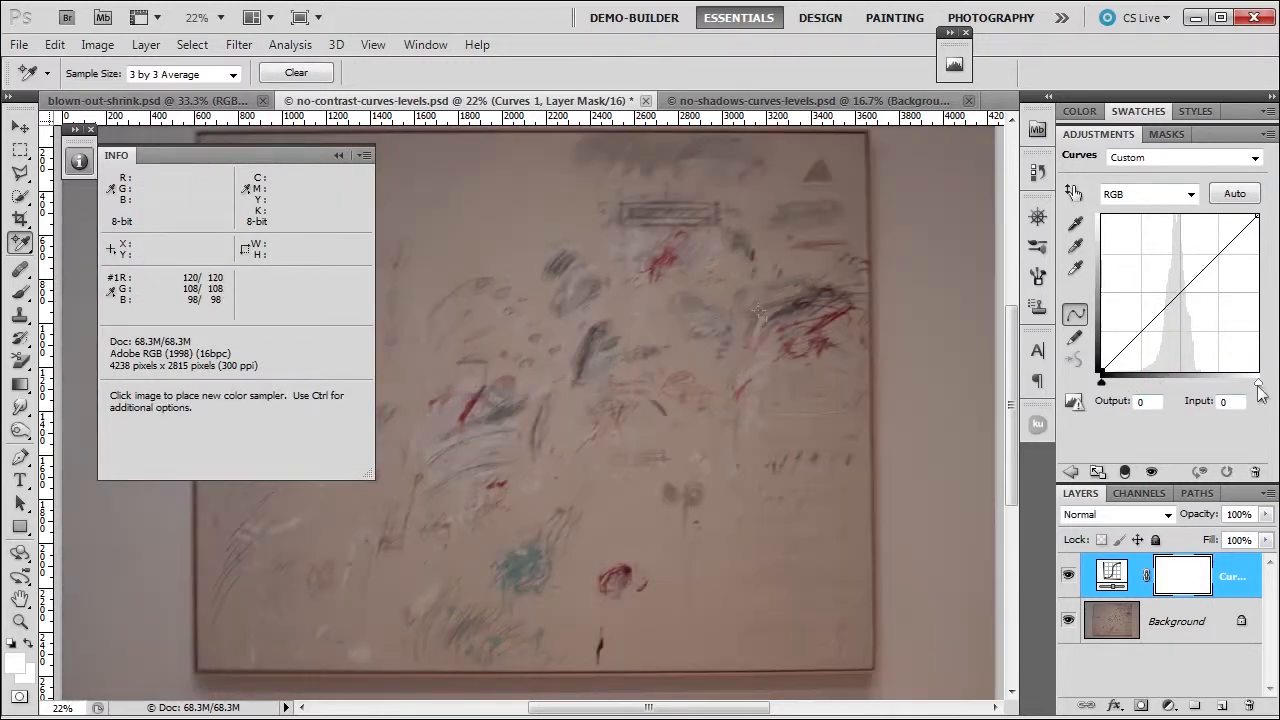
- Locate the brightest area with the RGB curve's white point, place colour sampler 2 there, and reset the Curves adjustment
drag(1258, 386, 1258, 383)
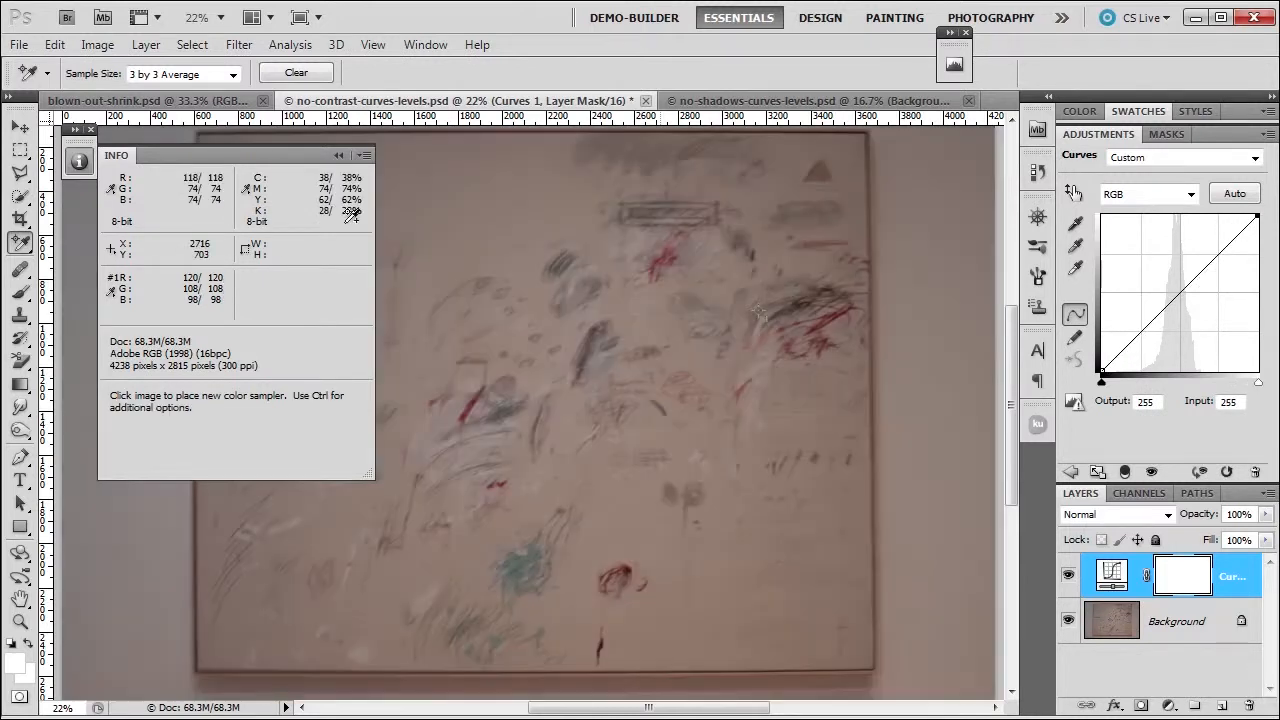
click(80, 163)
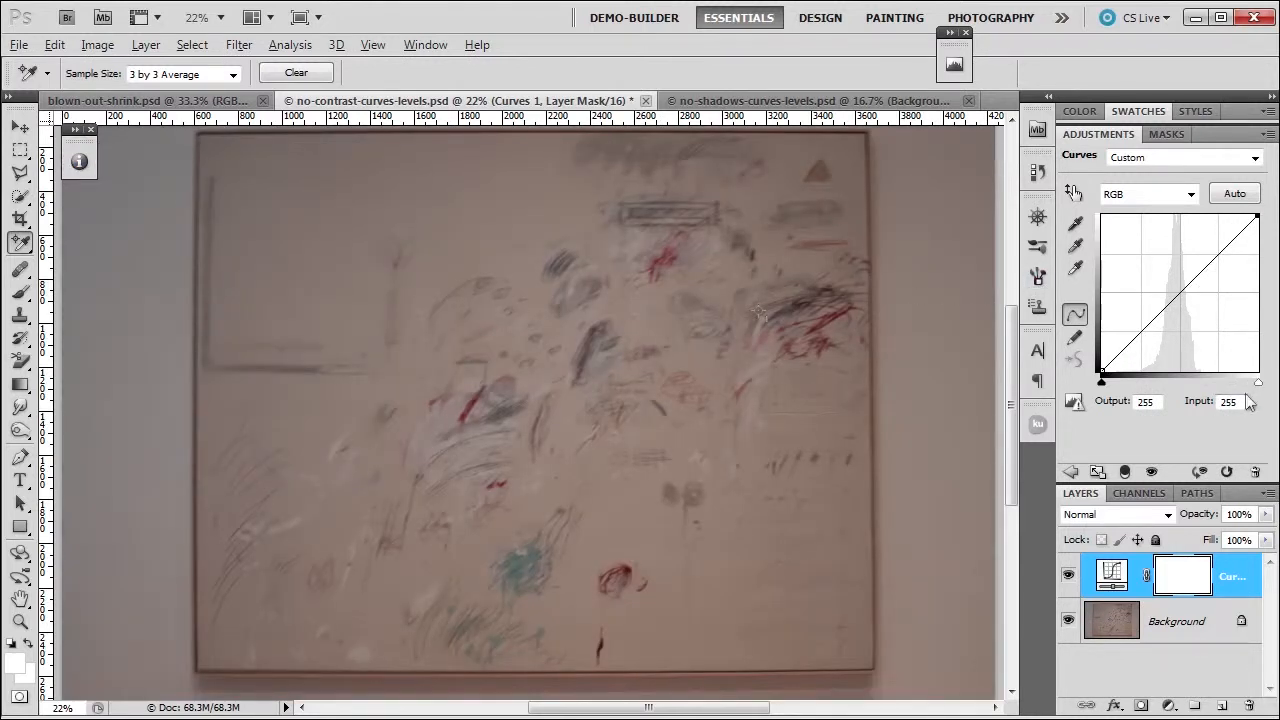
drag(1258, 383, 1195, 383)
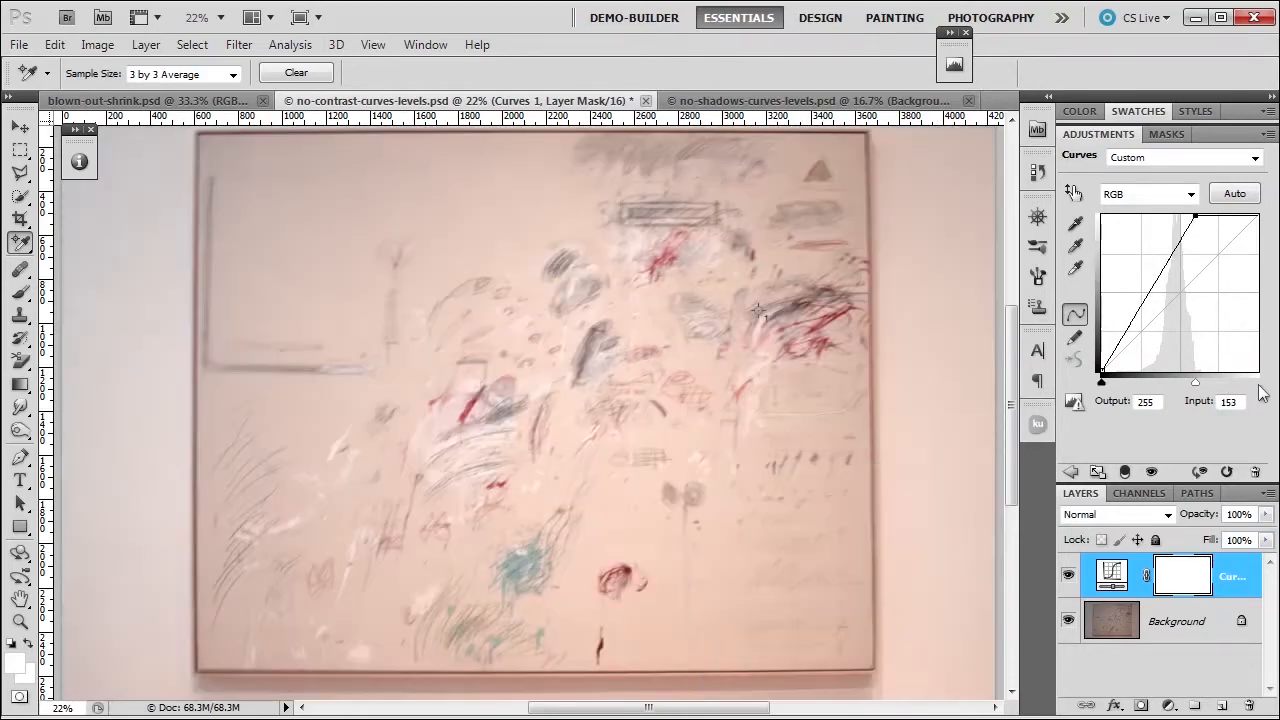
click(543, 389)
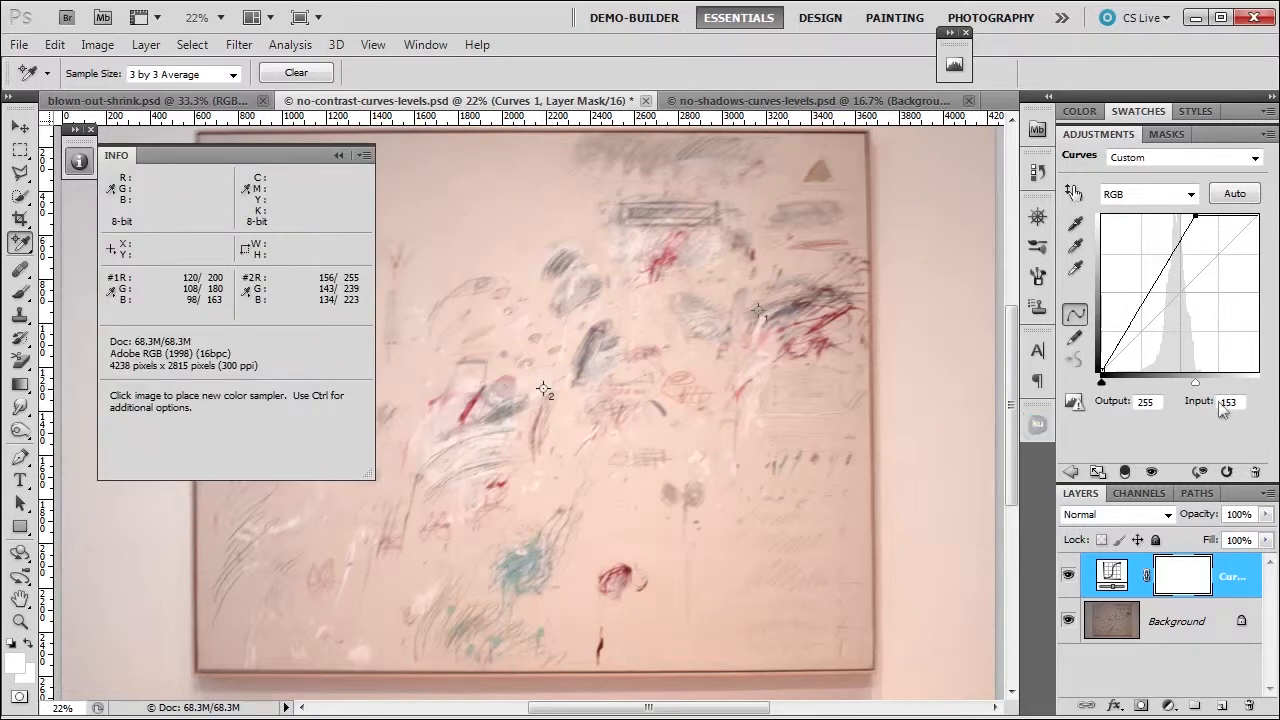
click(1228, 473)
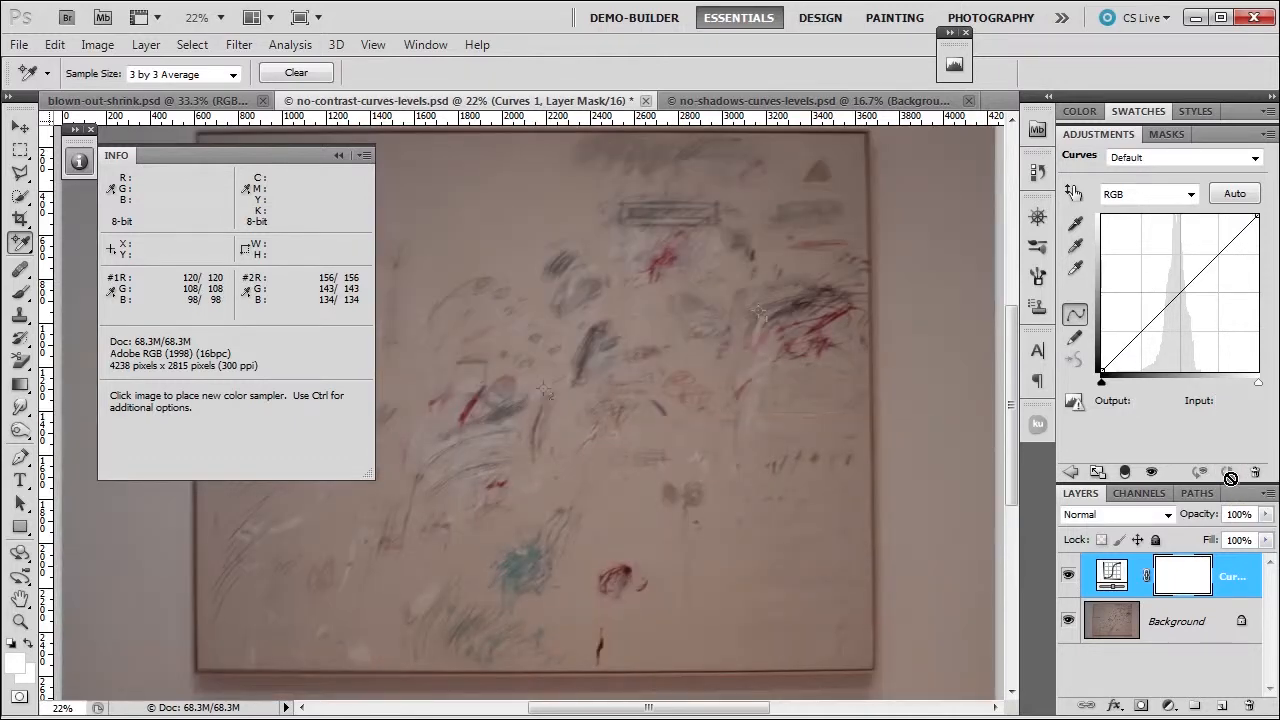
- With the Eyedropper tool, add points for the highlight at sampler 2 to the individual channel curves and show the Red curve
click(21, 242)
click(67, 244)
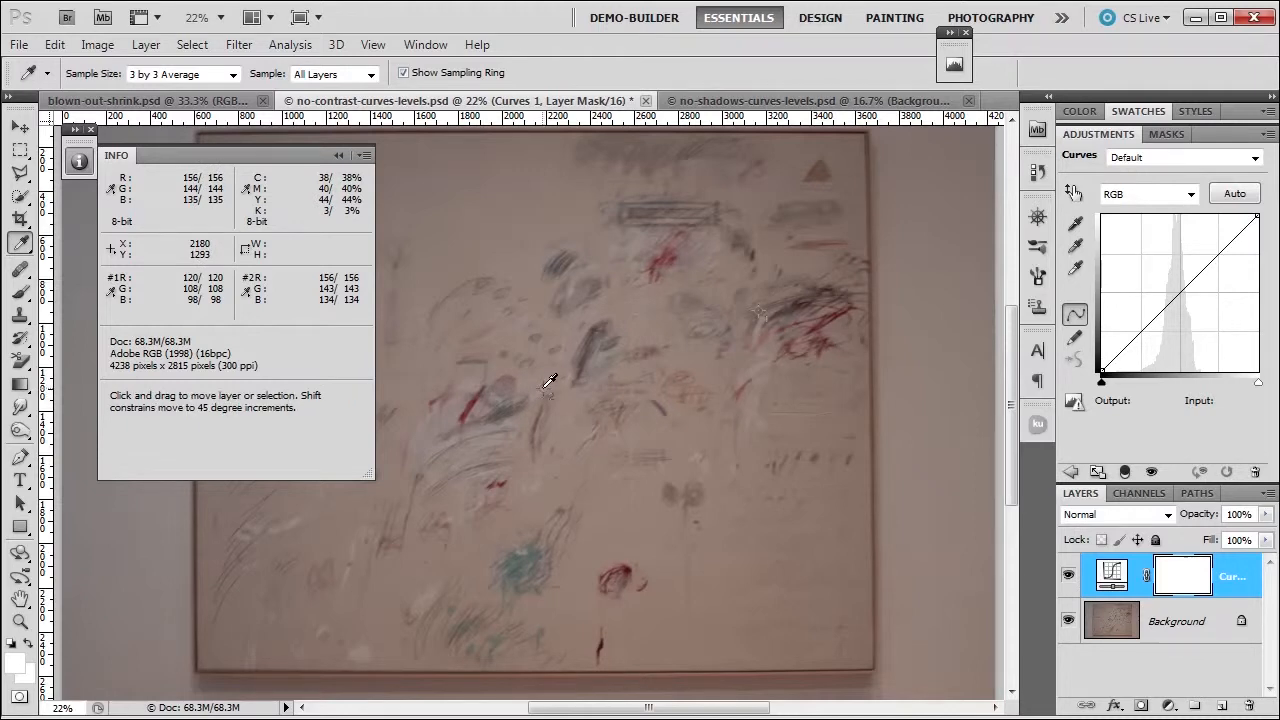
ctrl+shift+click(543, 389)
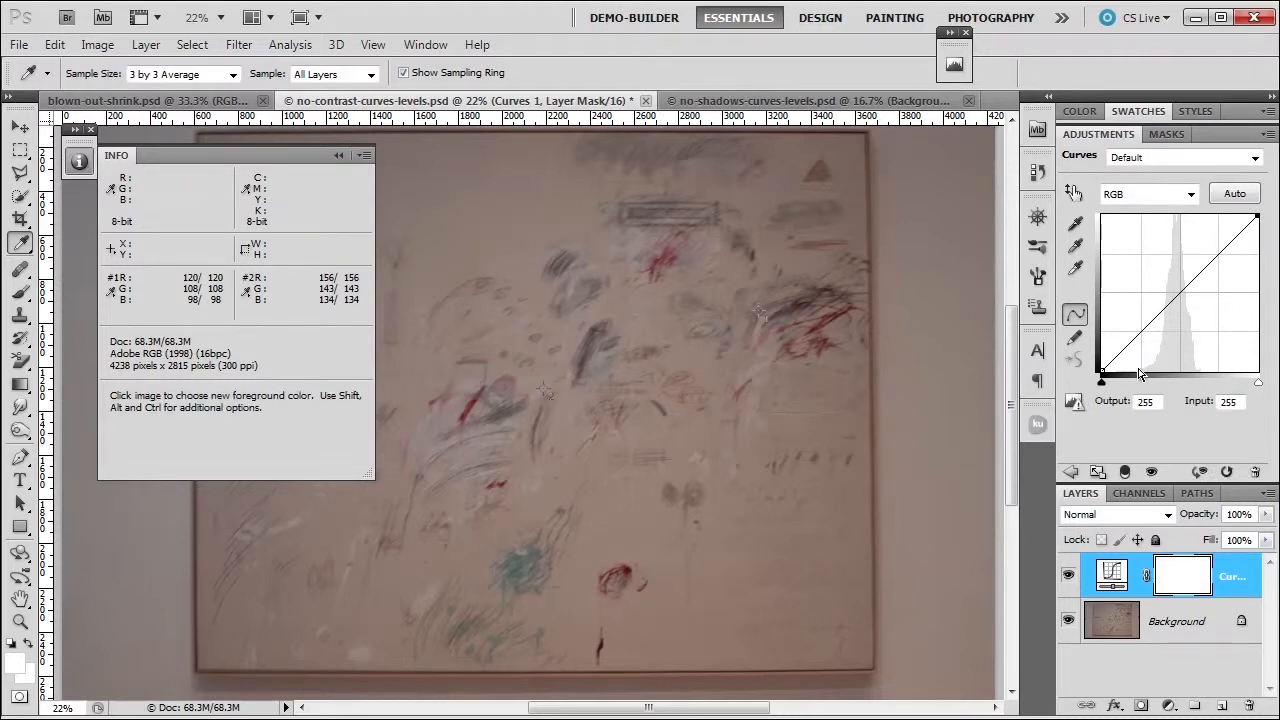
key(alt+3)
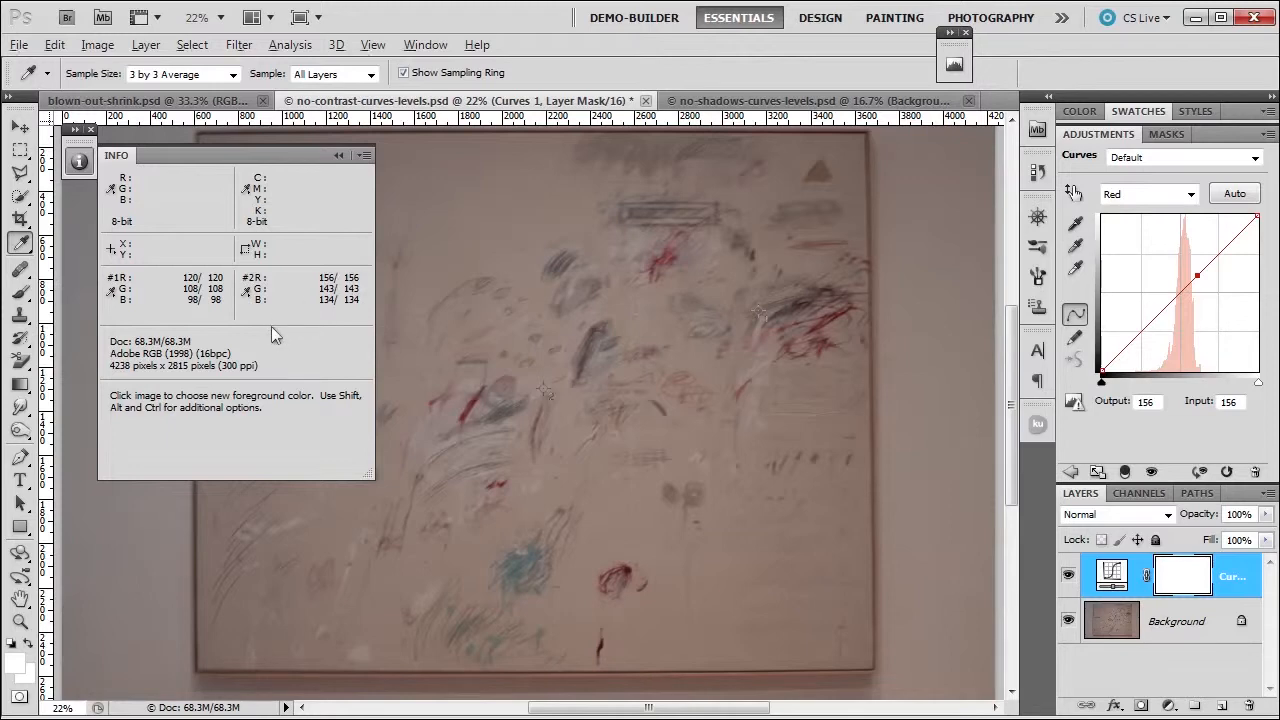
- Raise the Green curve's highlight point until sampler 2's green value is about 155, close to its red value
key(alt+4)
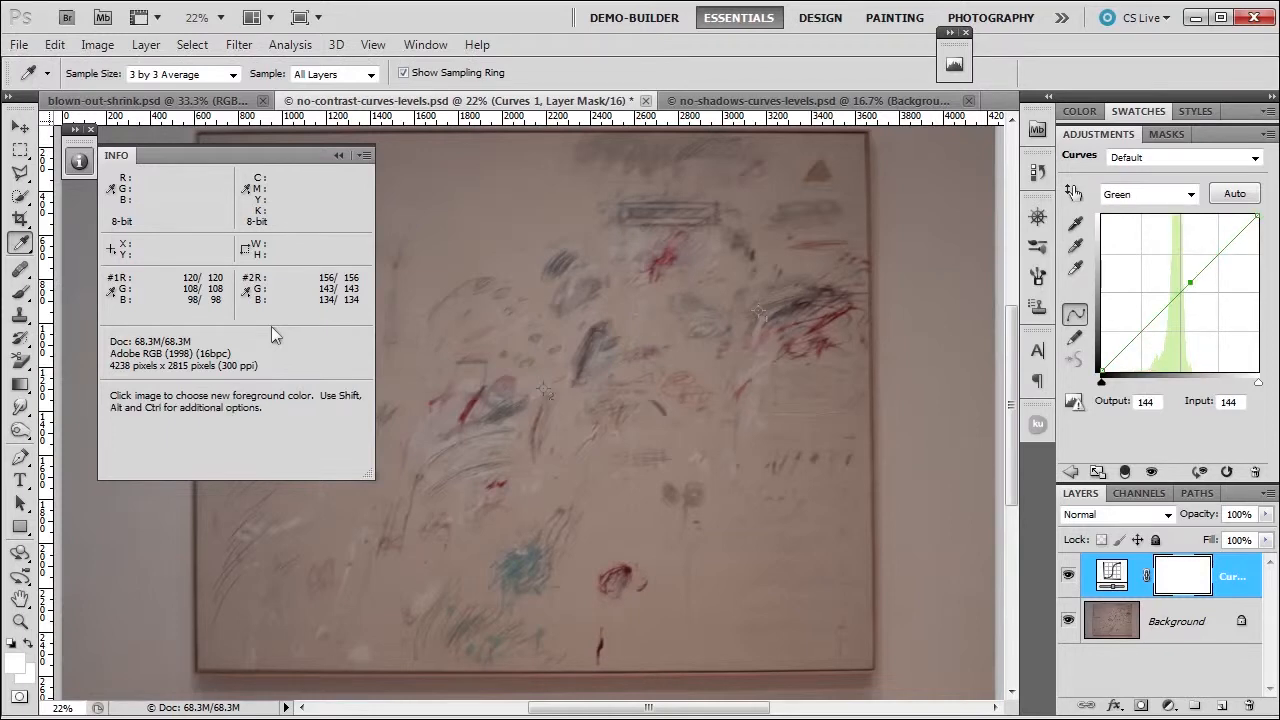
key(Up)
key(Up)
key(Up)
key(Up)
key(Up)
key(Up)
key(Up)
key(Up)
key(Up)
key(Up)
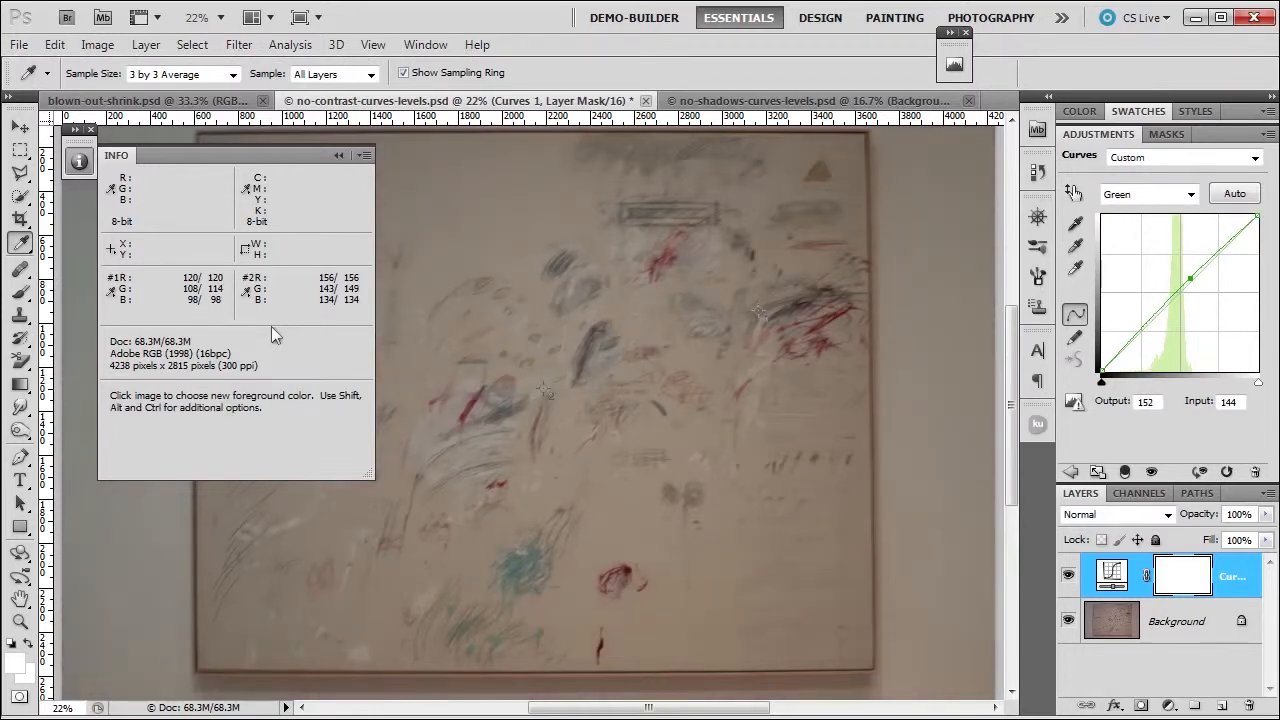
key(Up)
key(Up)
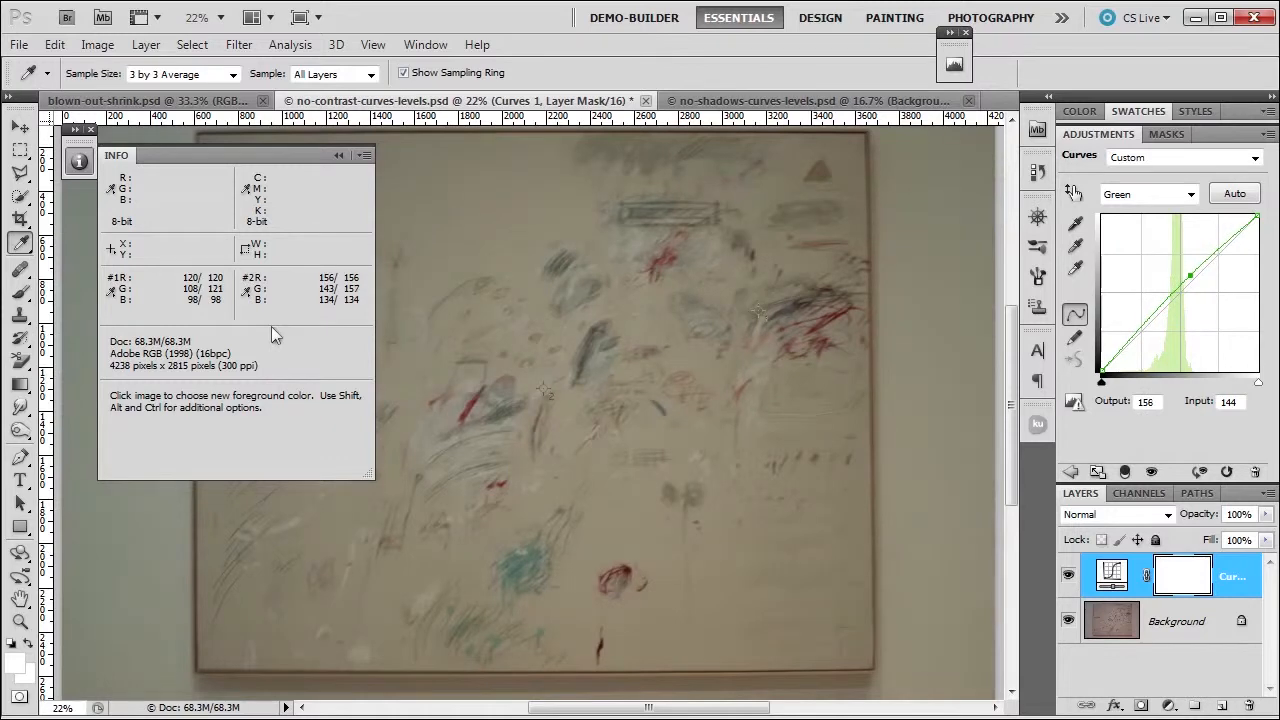
- Raise the Blue curve's highlight point to an output of 157 so sampler 2's blue value matches its red value
key(alt+5)
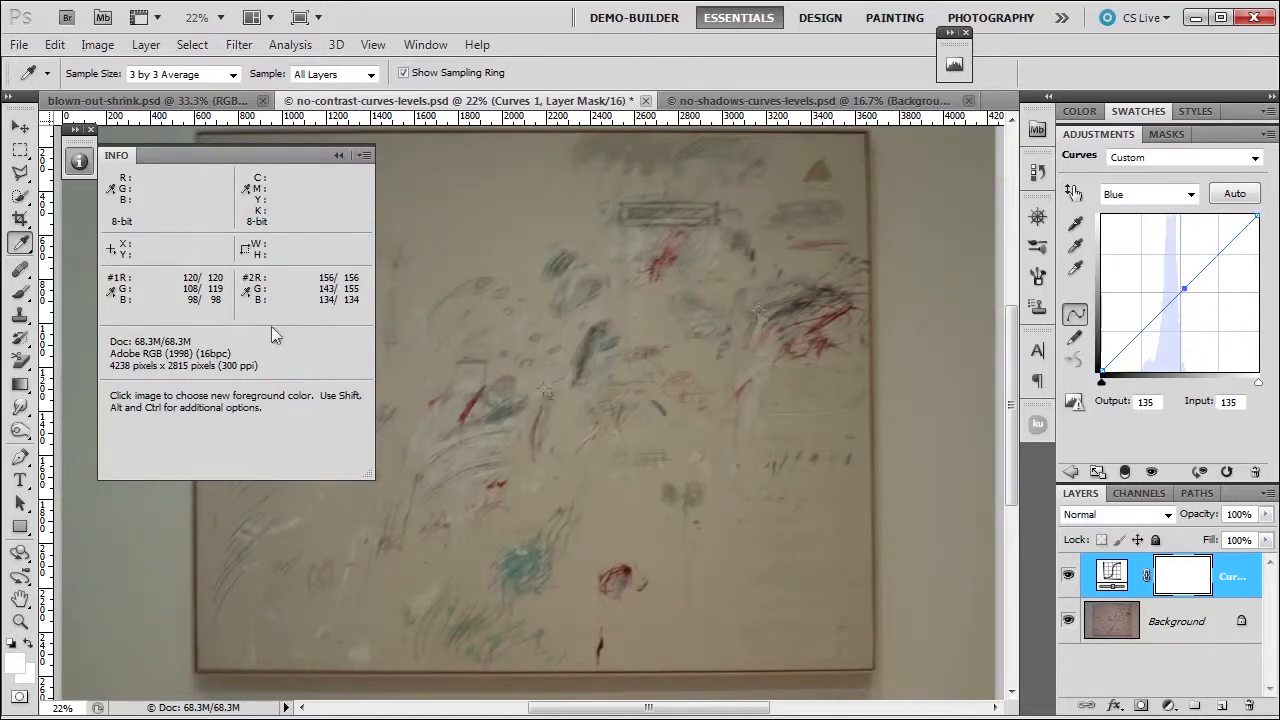
key(Up)
key(Up)
key(Up)
key(Up)
key(Up)
key(Up)
key(Up)
key(Up)
key(Up)
key(Up)
key(Up)
key(Up)
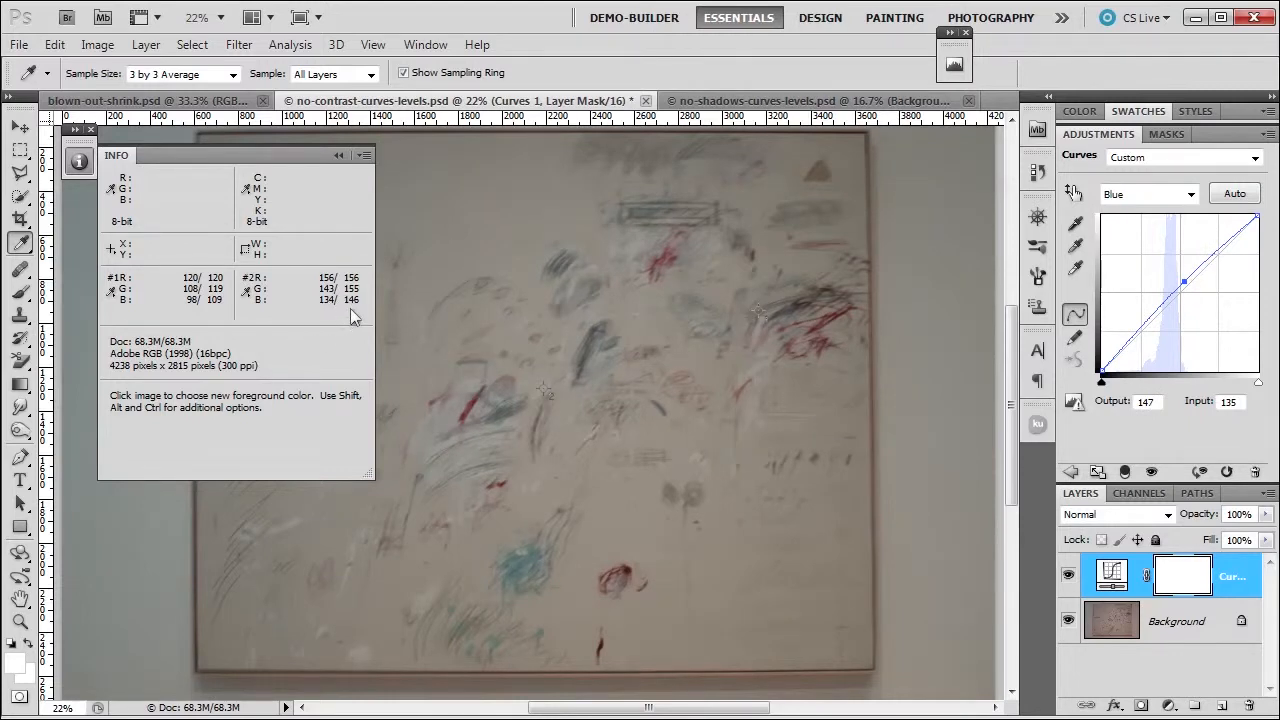
key(Up)
key(Up)
key(Up)
key(Up)
key(Up)
key(Up)
key(Up)
key(Up)
key(Up)
key(Up)
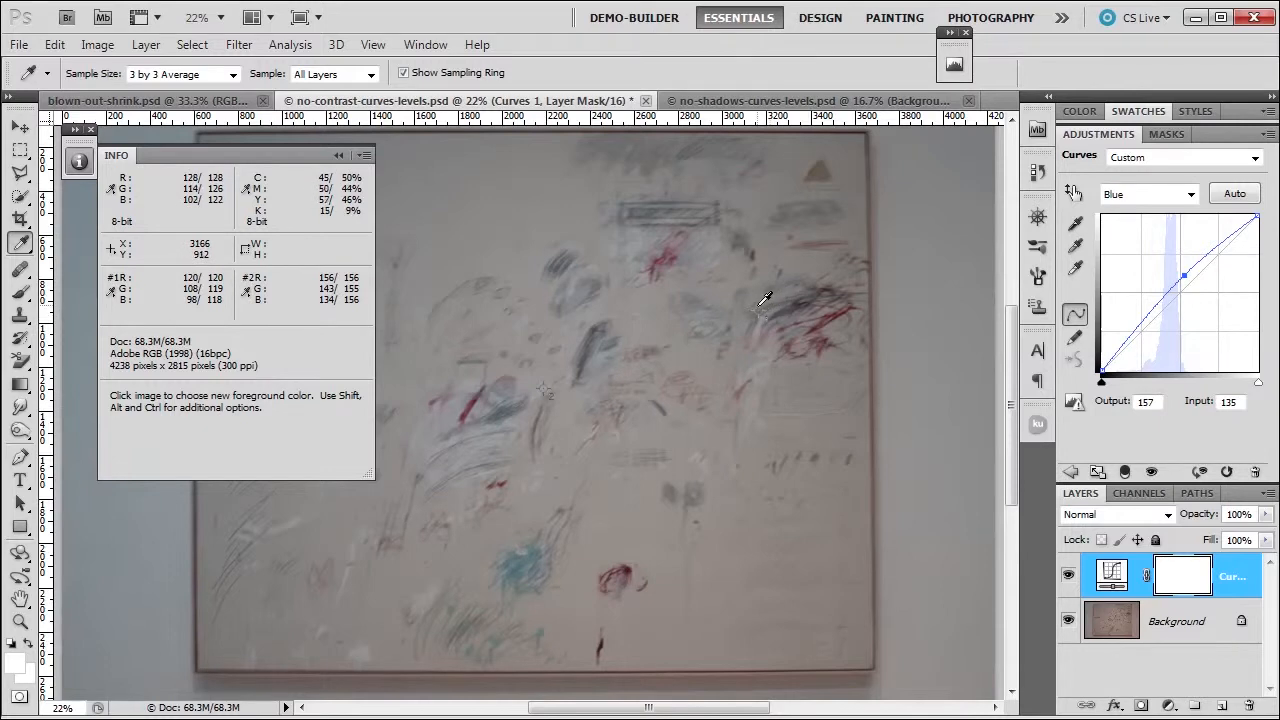
- Return to the RGB curve and add shadow points from sampler 1 to the individual channel curves
click(1145, 194)
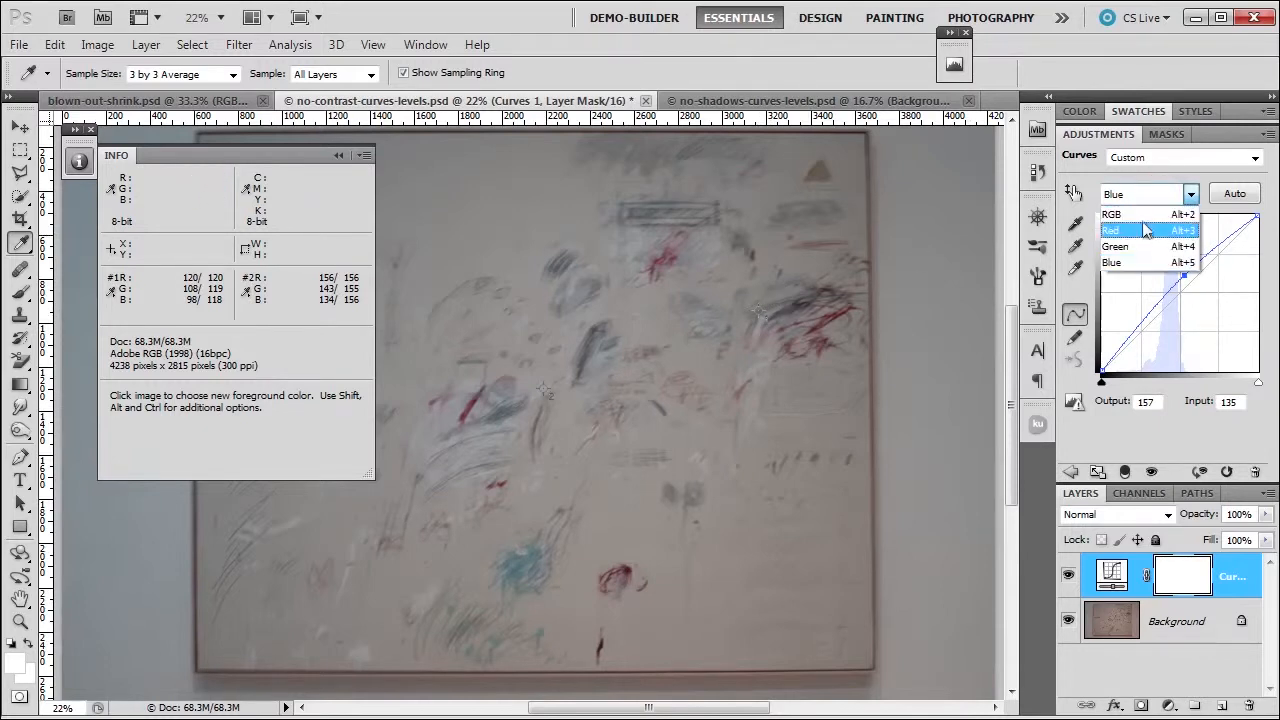
click(1112, 214)
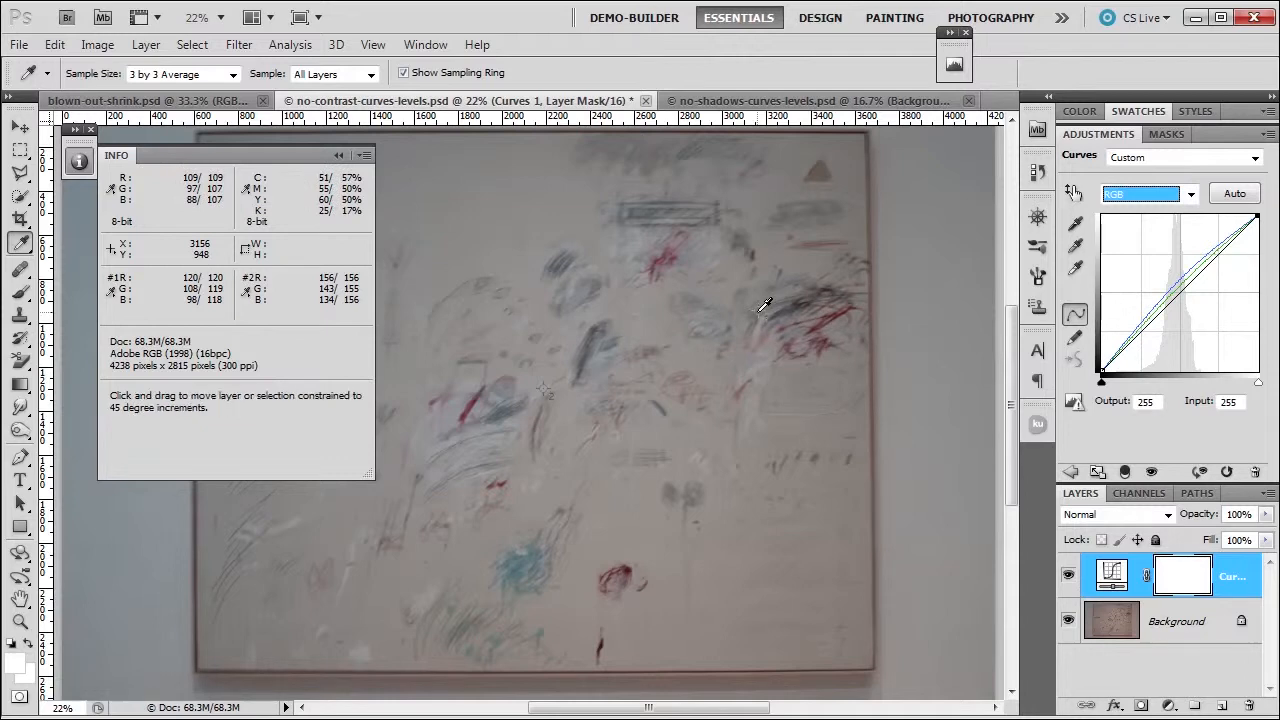
ctrl+shift+click(763, 305)
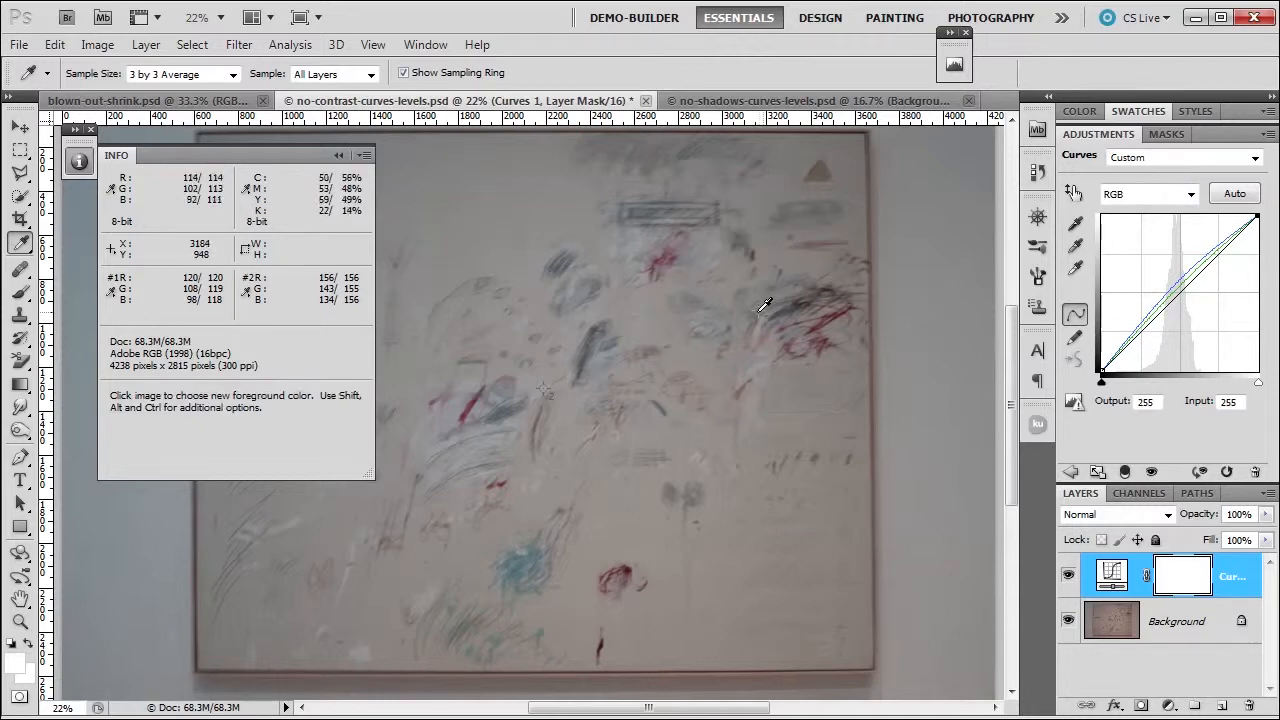
- Lower the Red curve's shadow point by 2 and set the Green one to output 106, matching sampler 1's blue value
key(alt+3)
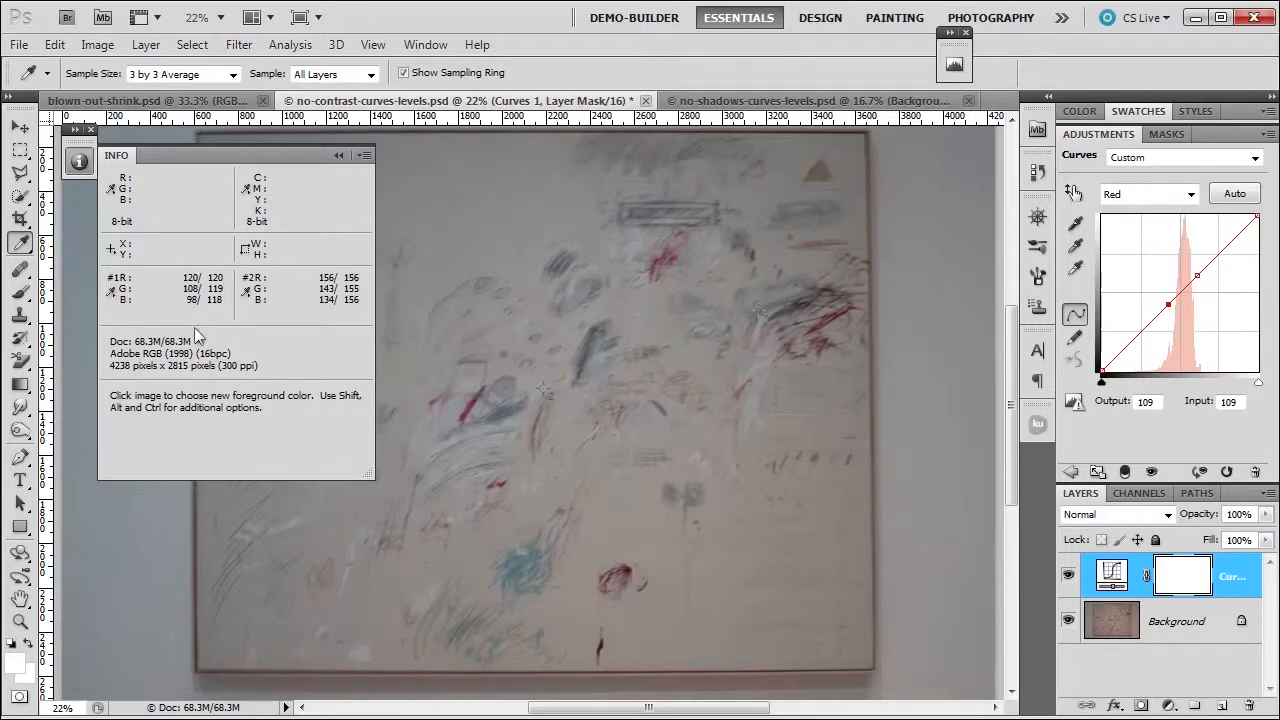
key(Down)
key(Down)
key(alt+4)
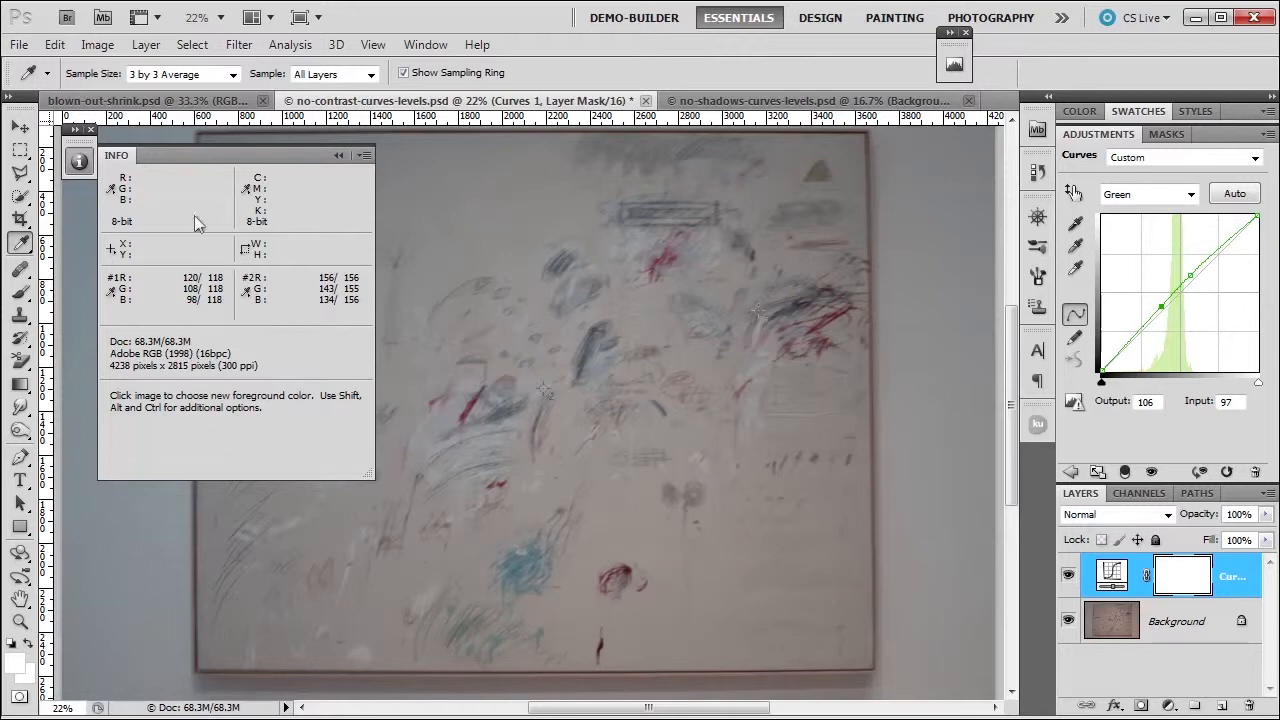
- Refresh the histogram and check how well the three colour channels align after the cast correction
click(79, 161)
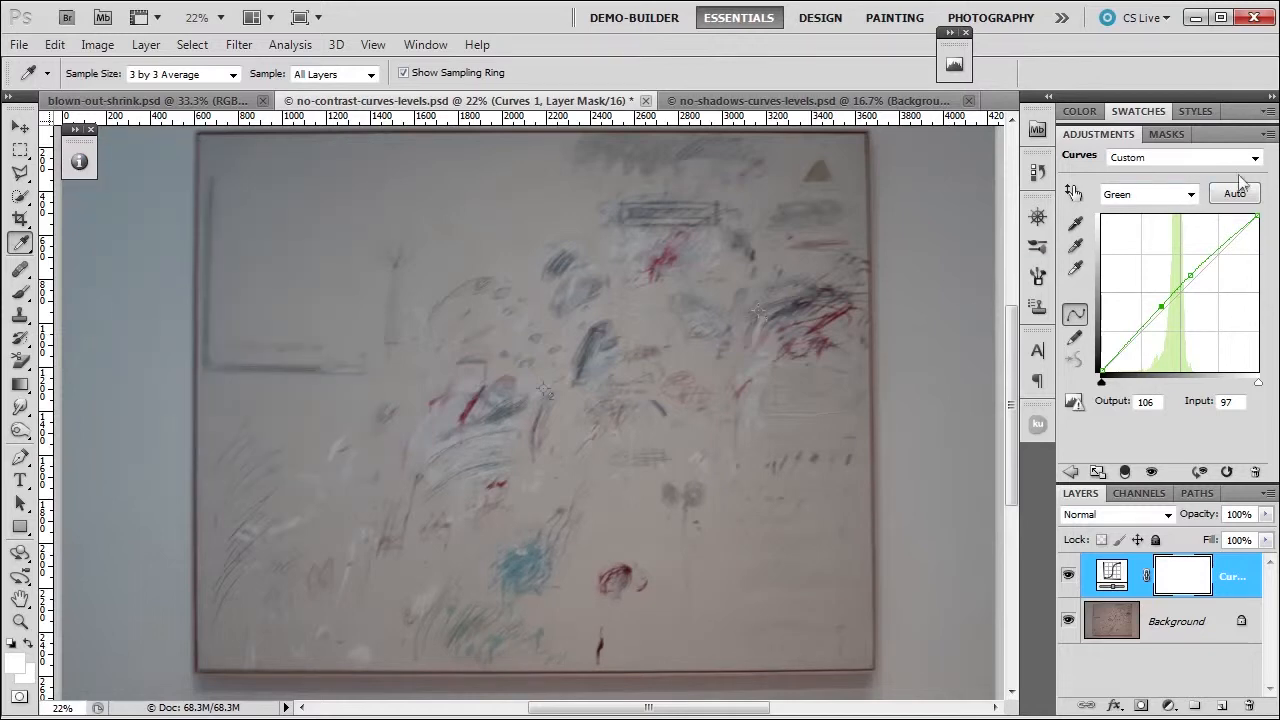
click(954, 64)
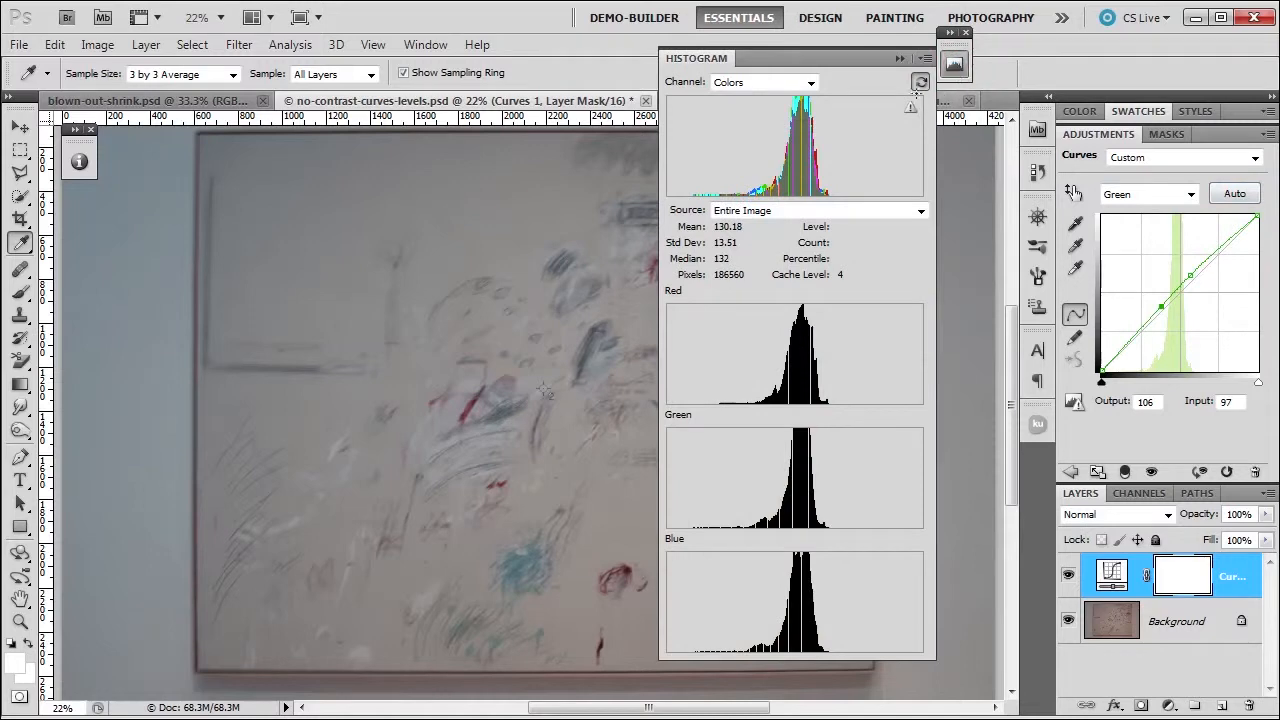
click(920, 84)
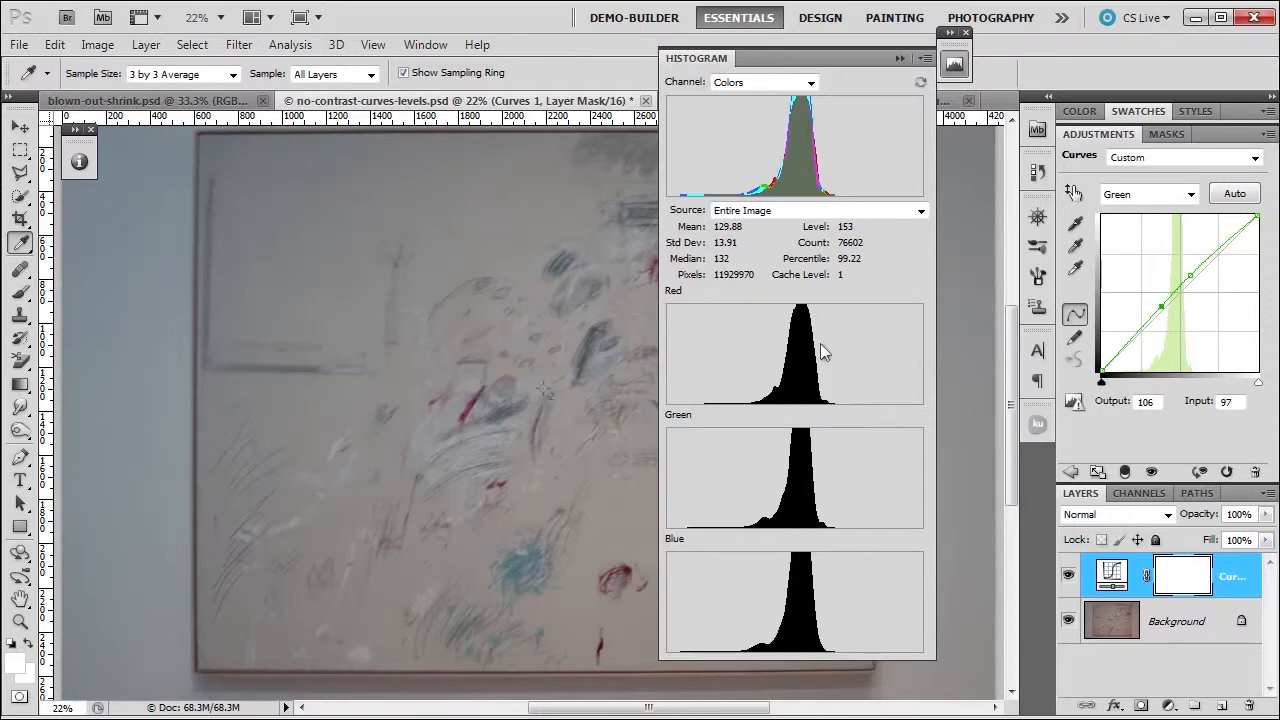
- On the RGB curve, set the white point's input to 167 and move the black point inward toward the start of the tones
click(1163, 195)
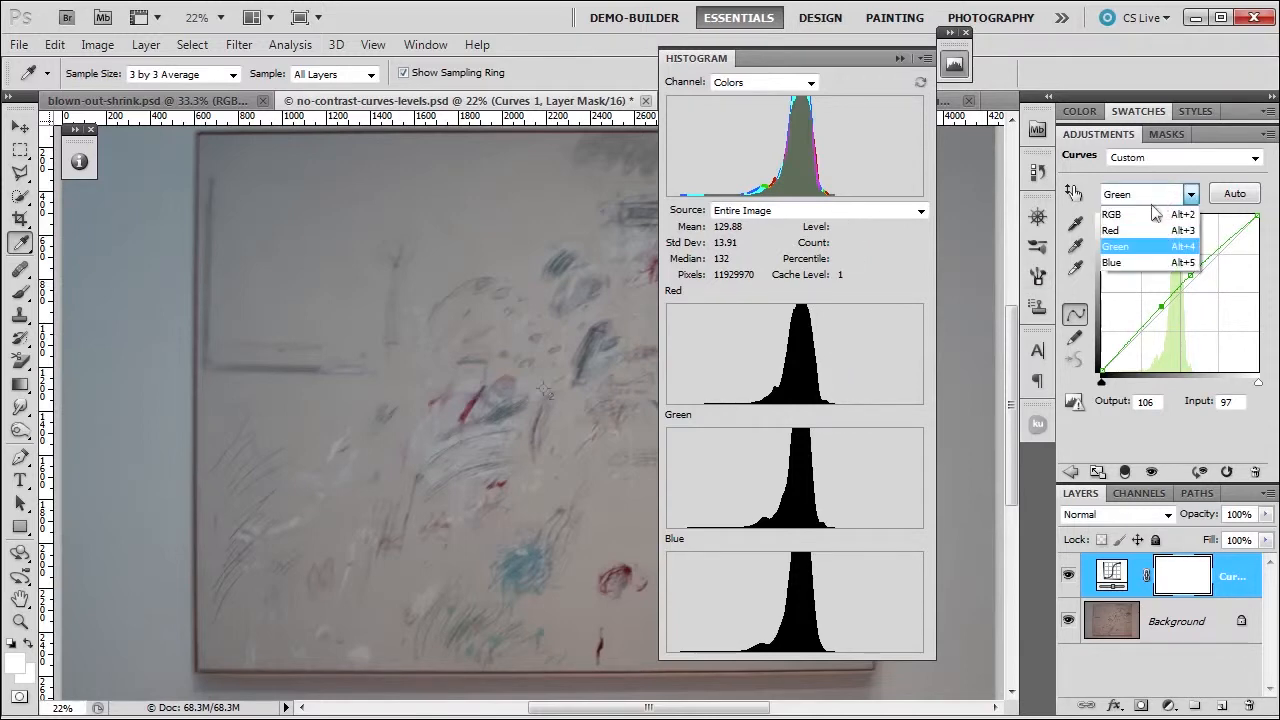
click(1125, 206)
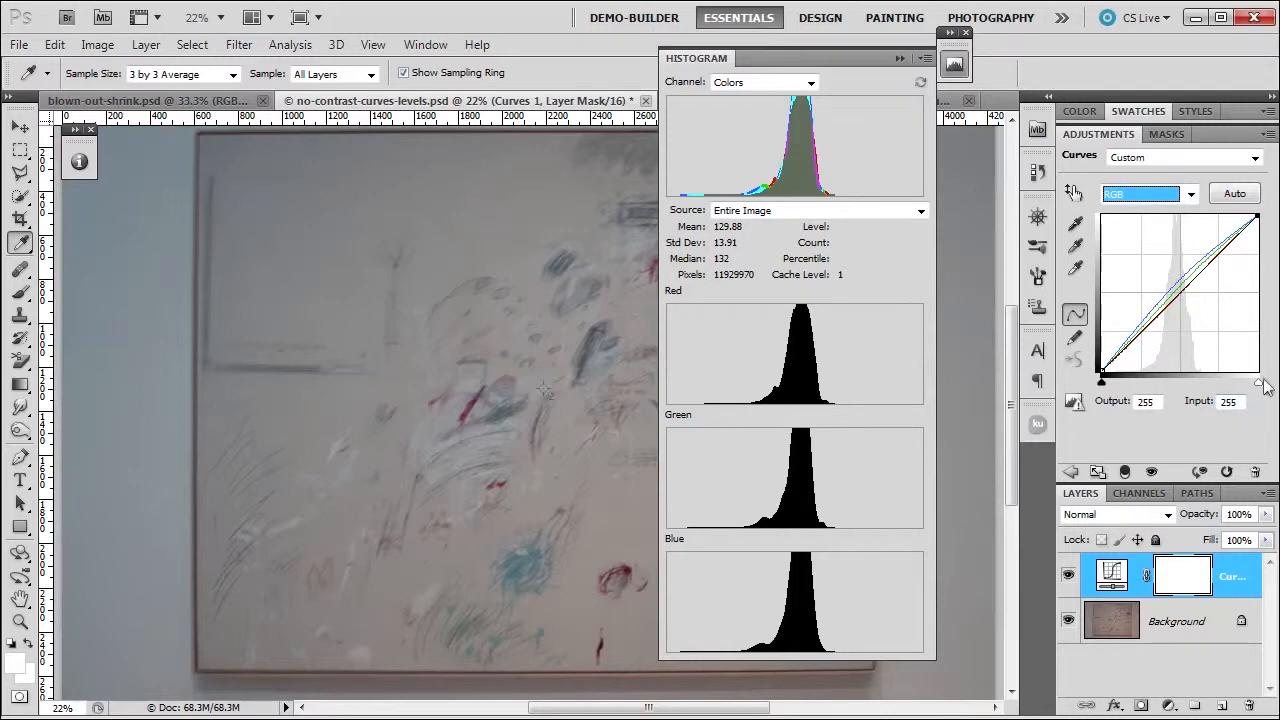
click(955, 65)
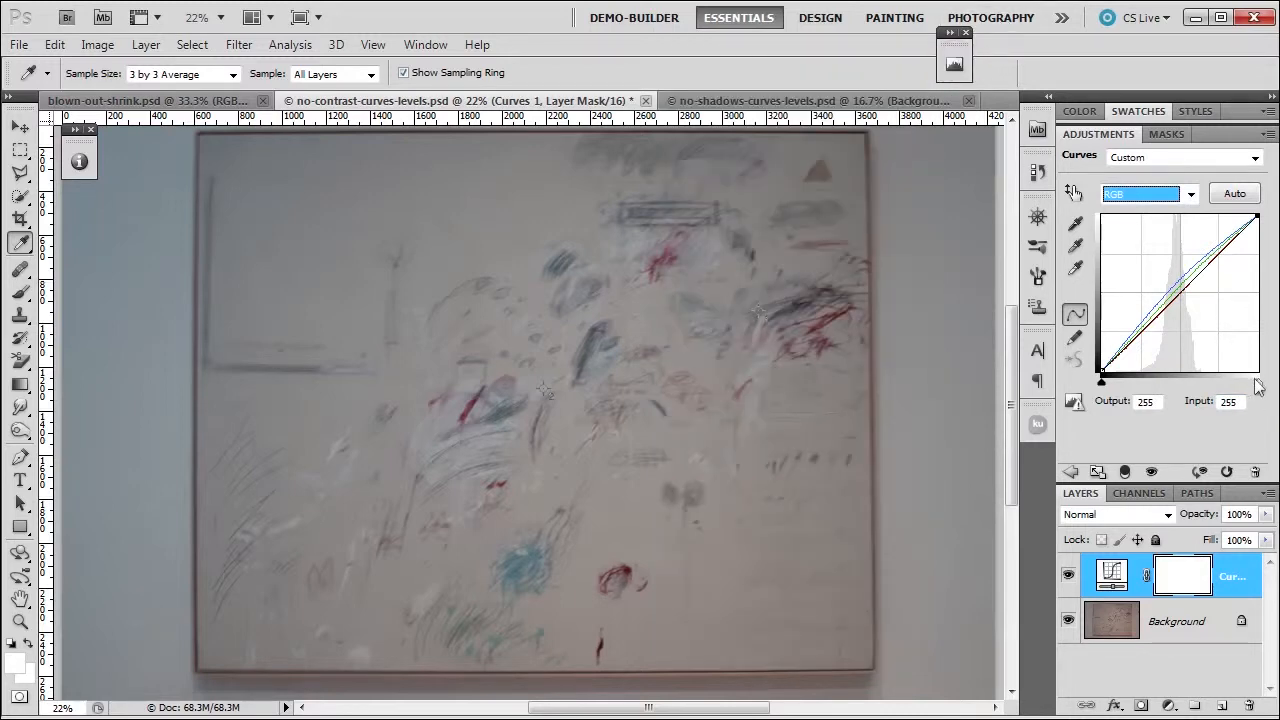
drag(1258, 383, 1198, 383)
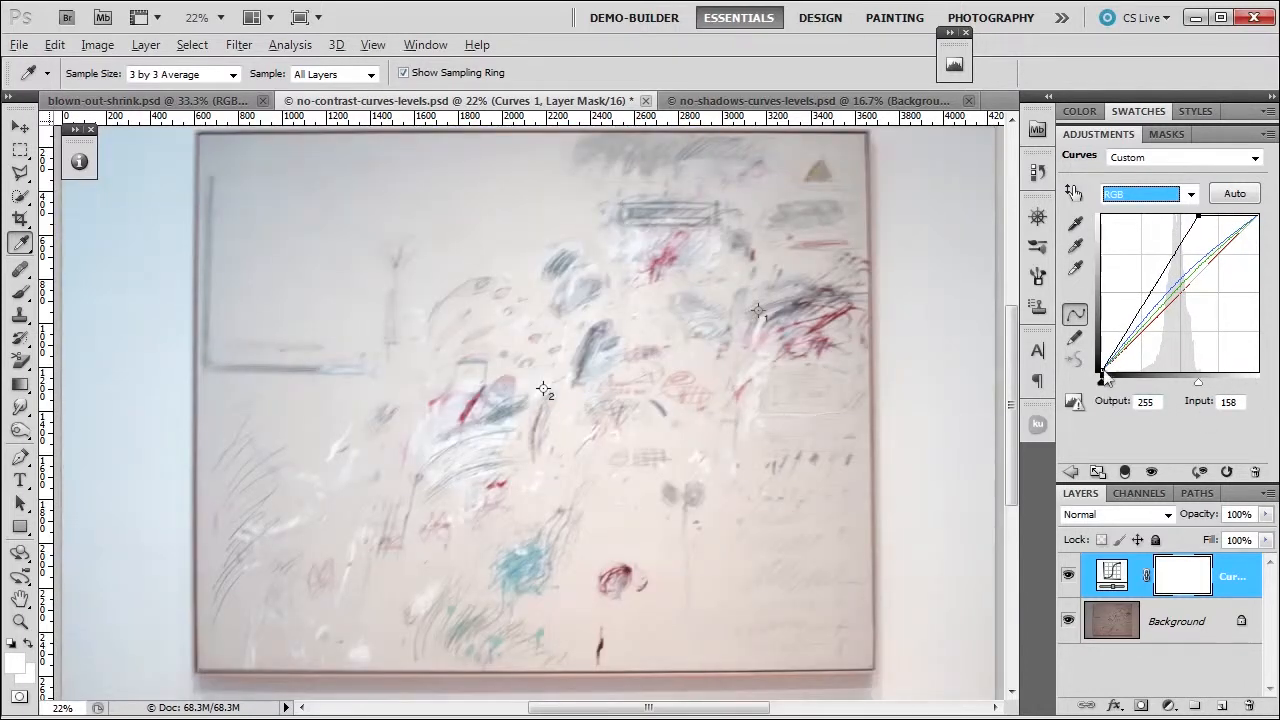
drag(1101, 383, 1199, 382)
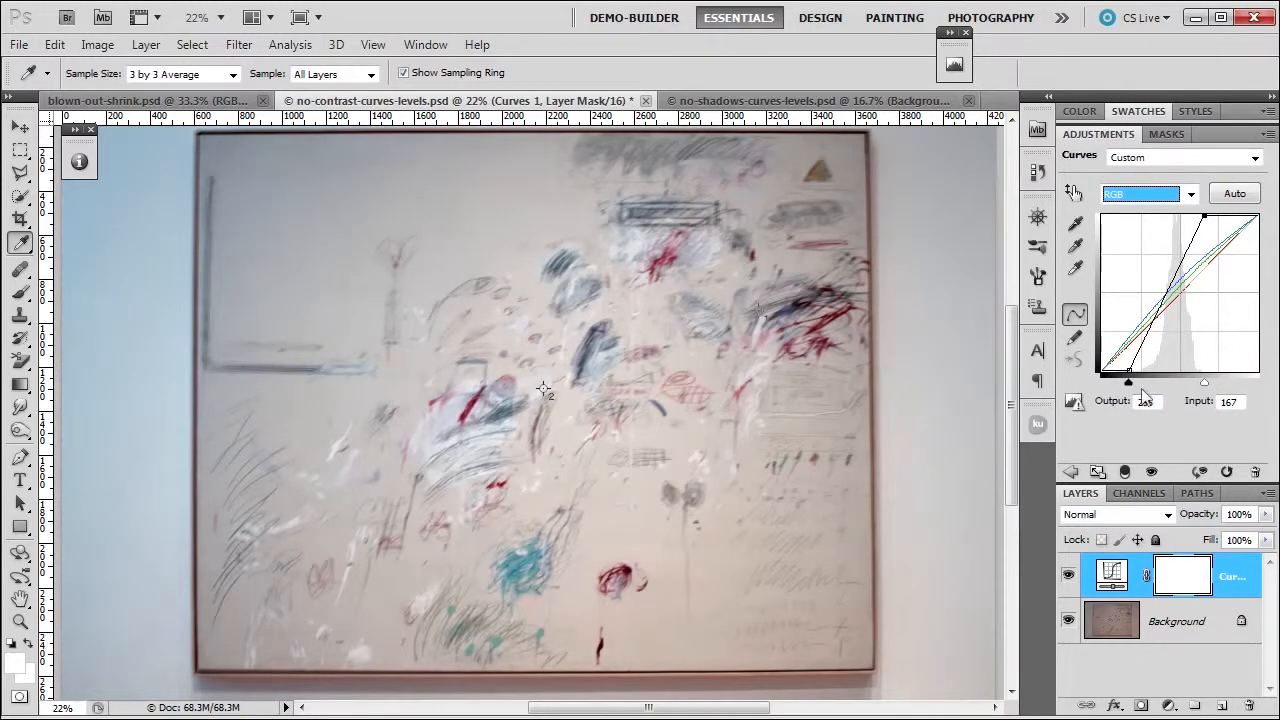
- Refresh the histogram to check the tonal spread and highlight clipping after the contrast adjustment
click(954, 66)
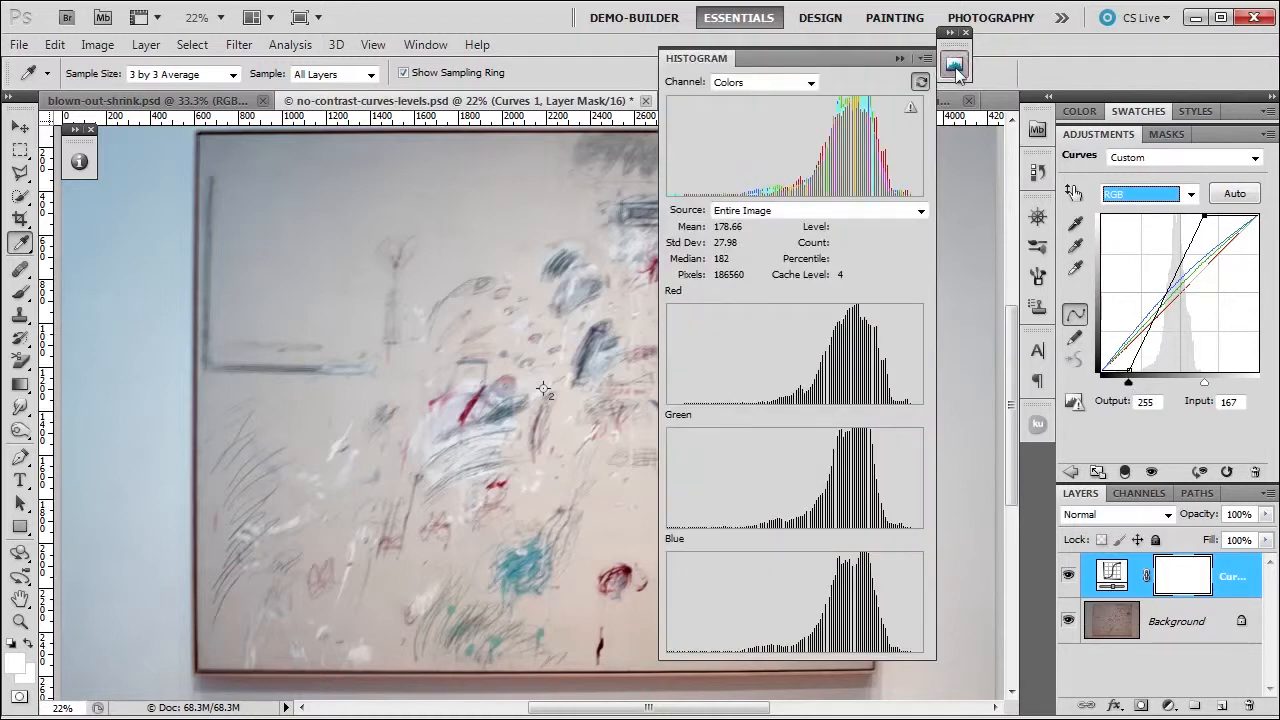
click(921, 82)
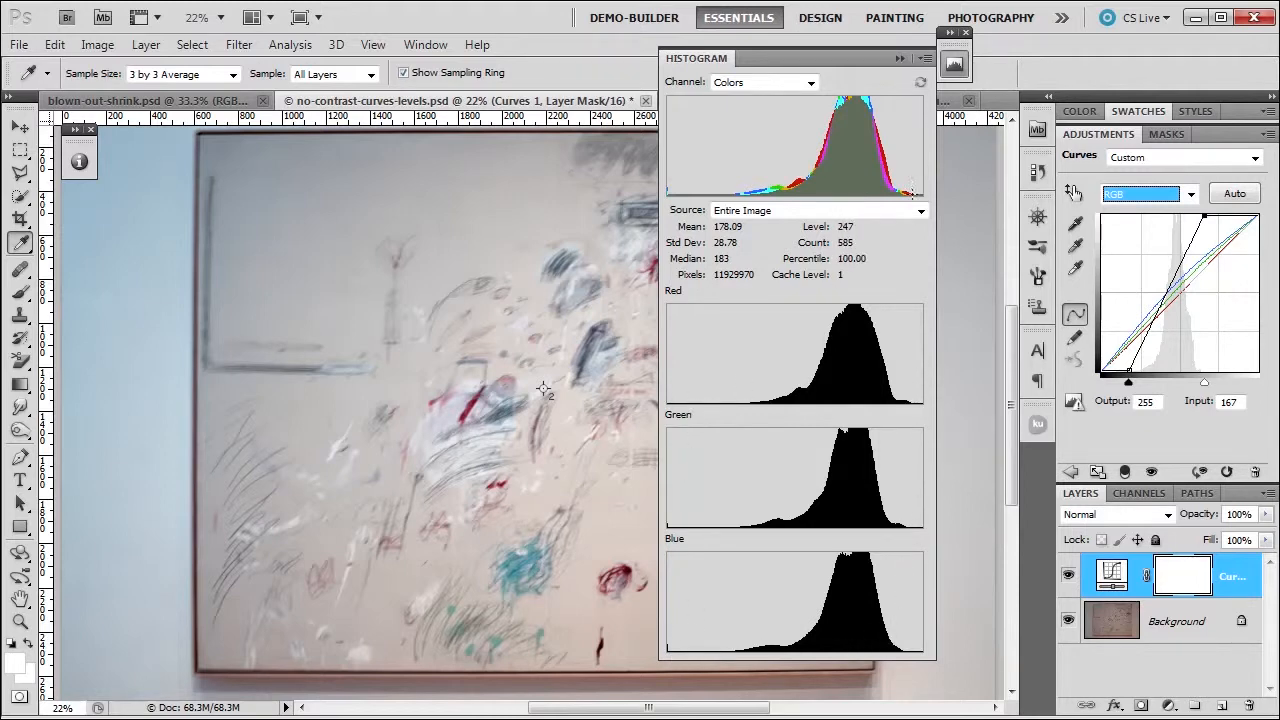
- Set the RGB curve's black point to input 57 with output 0, trying stronger and weaker shadow settings on the way
click(1129, 382)
key(shift+Right)
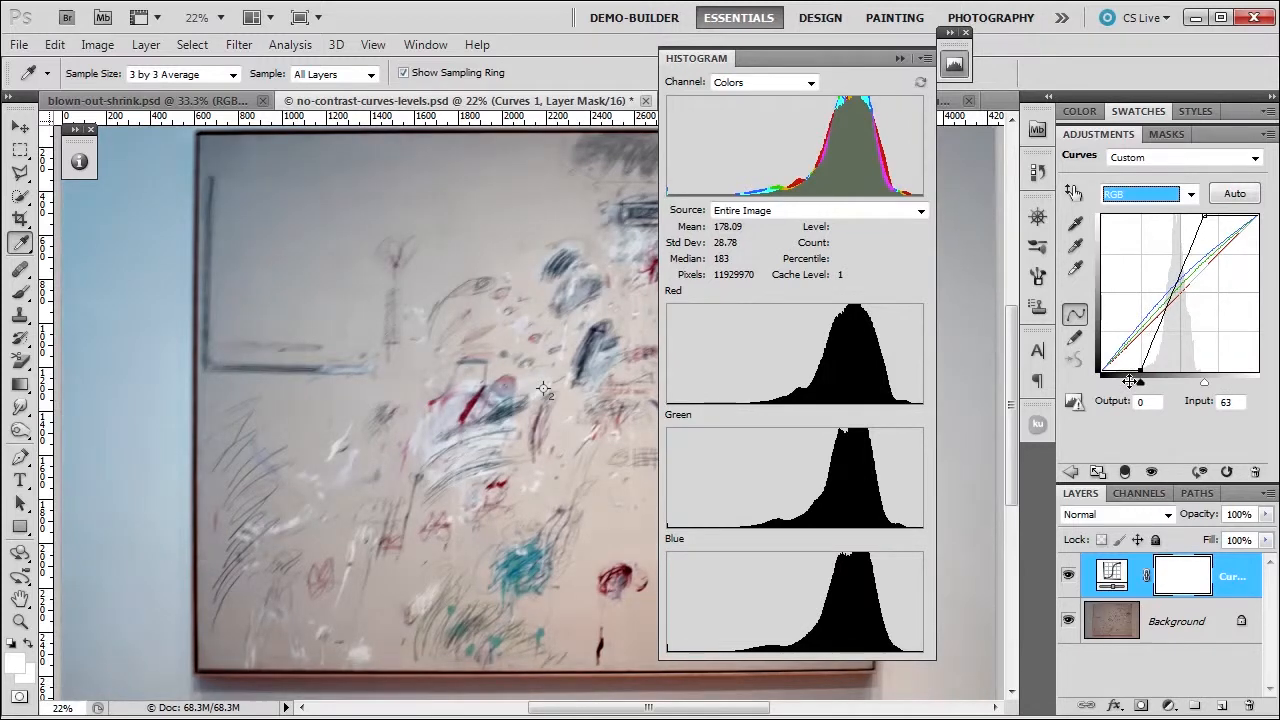
key(Left)
key(Left)
key(Left)
key(shift+Right)
key(shift+Right)
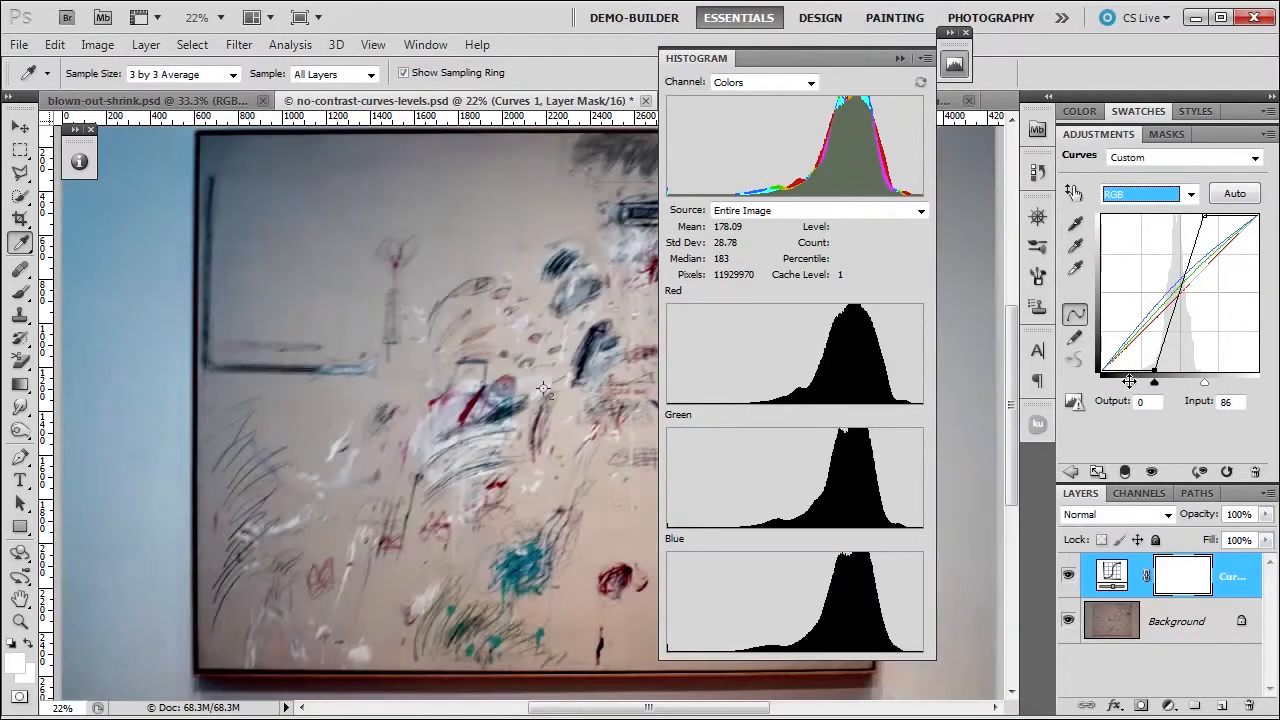
key(shift+Left)
key(shift+Left)
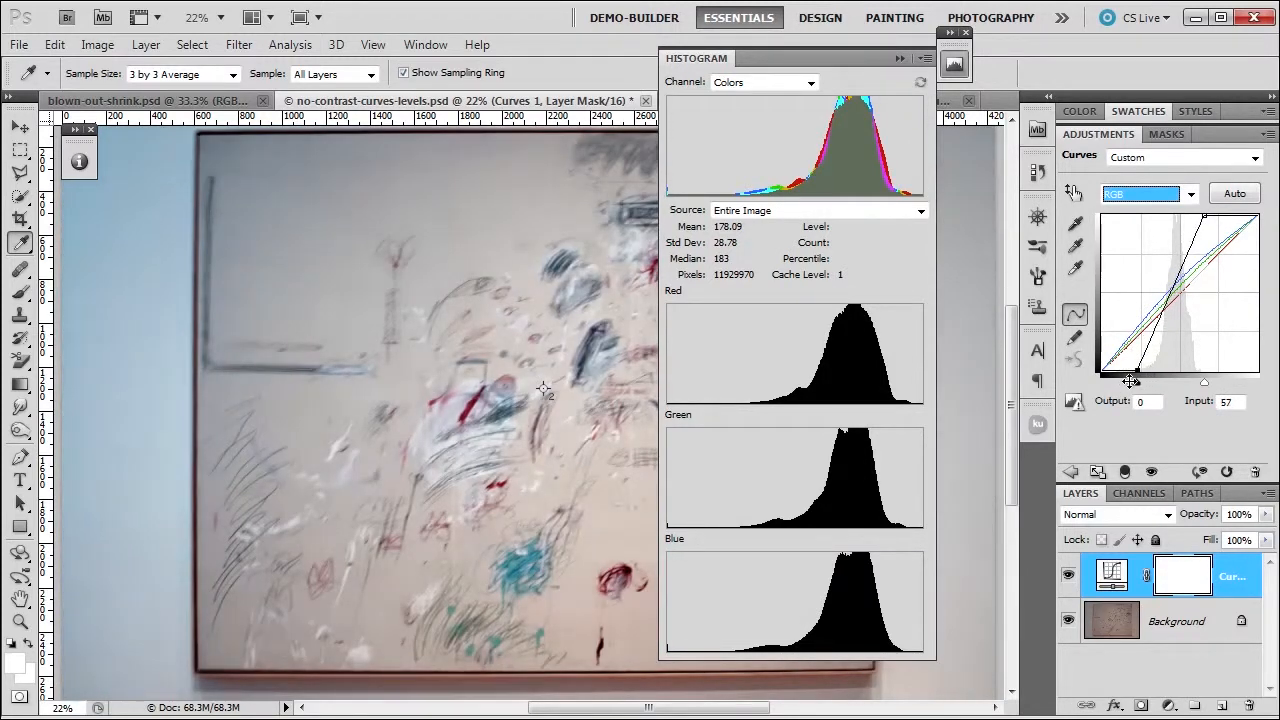
- Collapse the histogram and compare the painting before and after the Curves adjustment
click(954, 63)
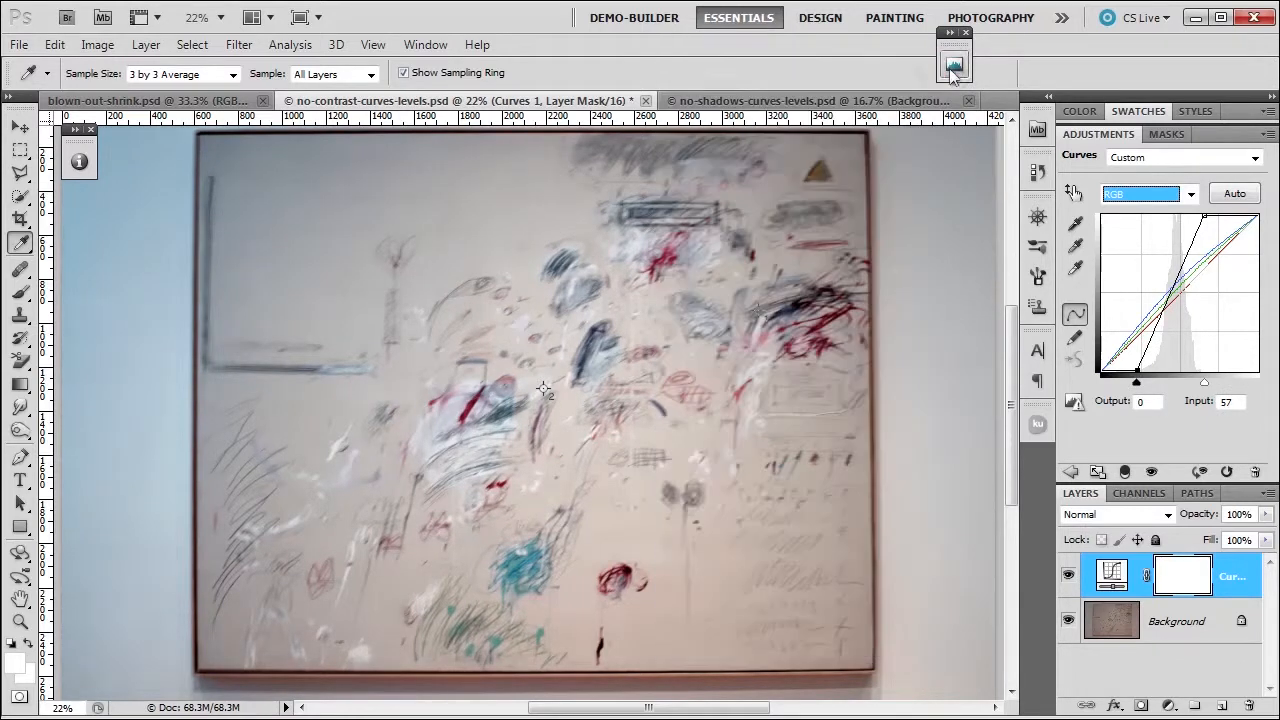
click(1199, 474)
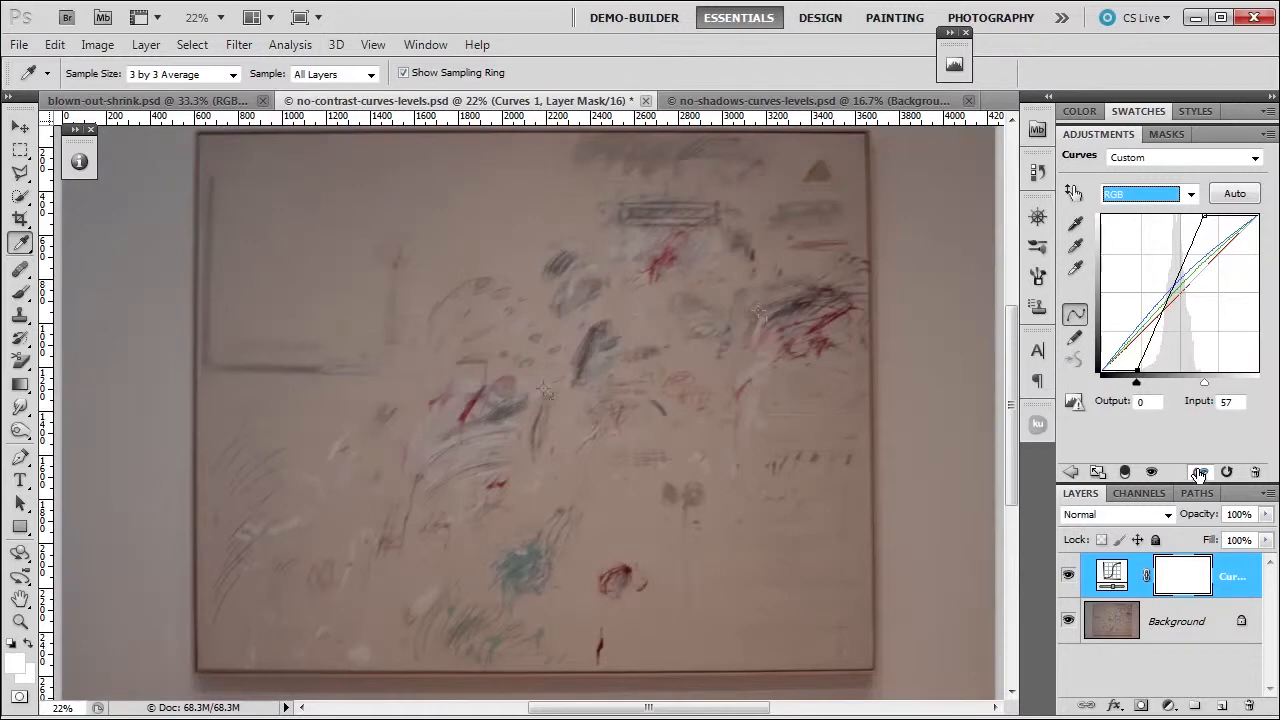
click(1199, 474)
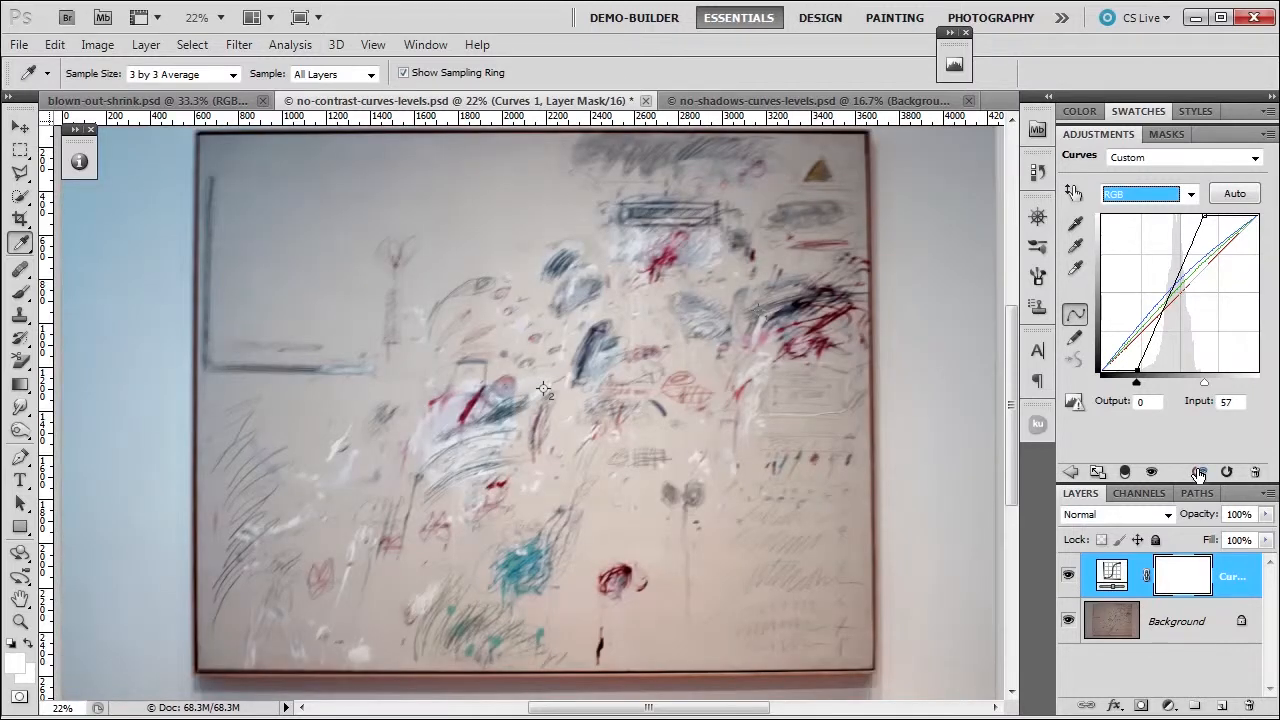
click(1199, 474)
click(1199, 474)
- Switch to the Brush tool with black as the foreground colour, keeping the Curves layer mask active
key(b)
key(x)
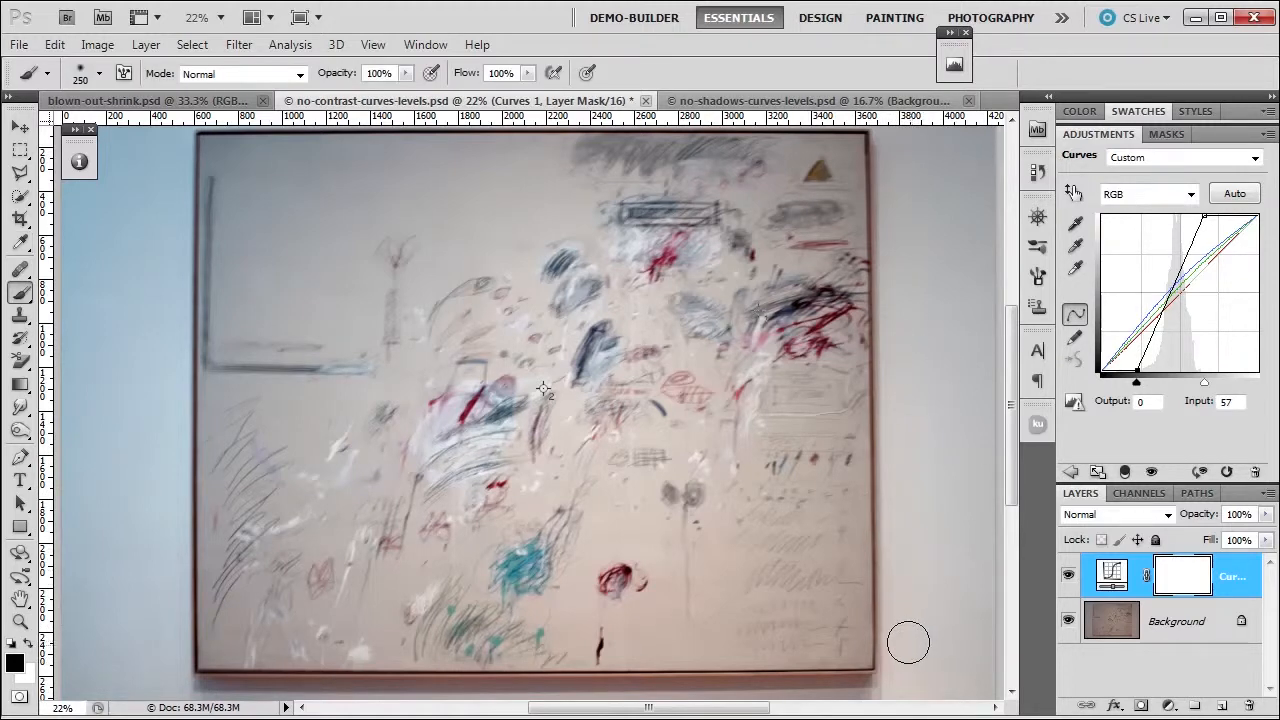